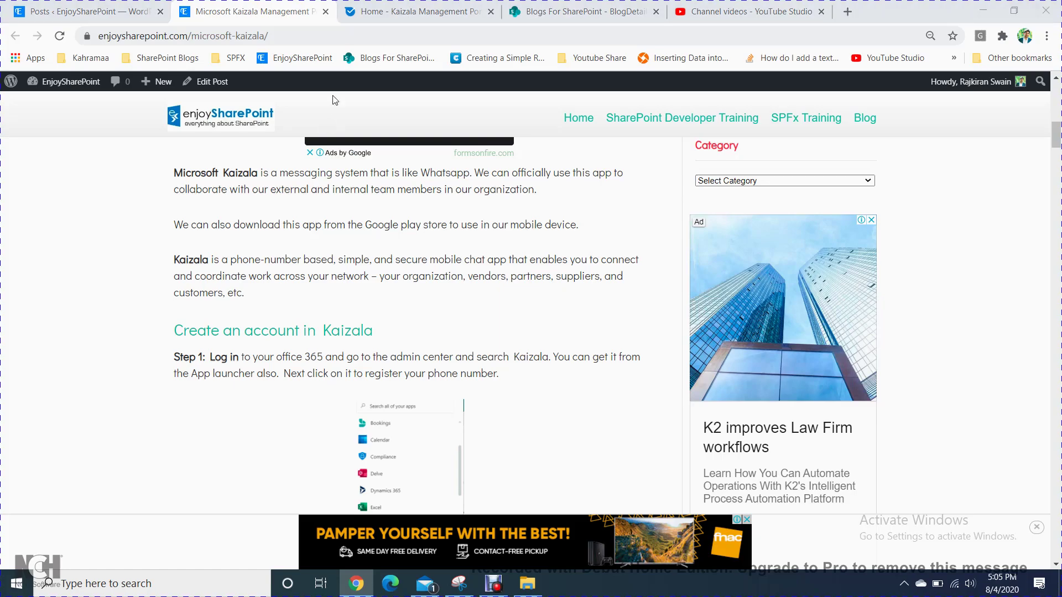
Switch to the Kaizala Management Portal home page listing the Kaizala and Office 365 groups
left_click(373, 18)
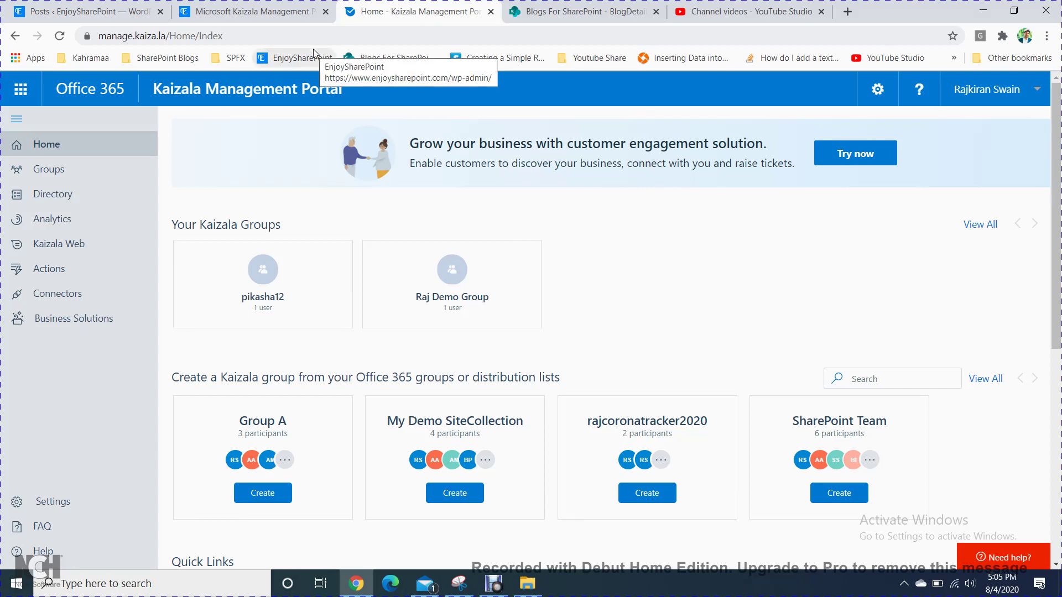
Glance at the Kaizala article, then return to the portal and show the Office 365 app launcher
left_click(279, 13)
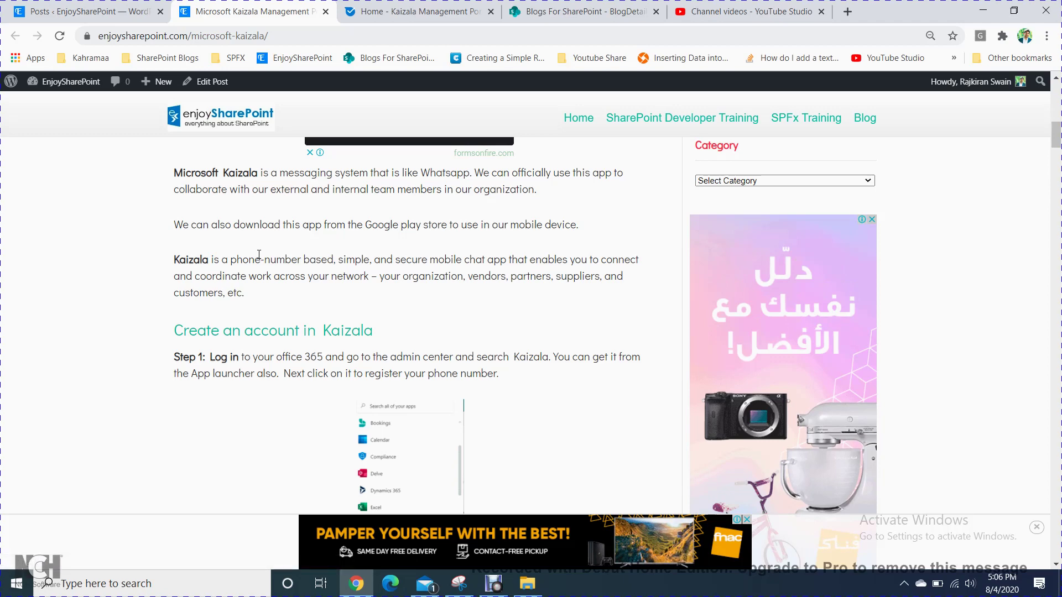
left_click(390, 20)
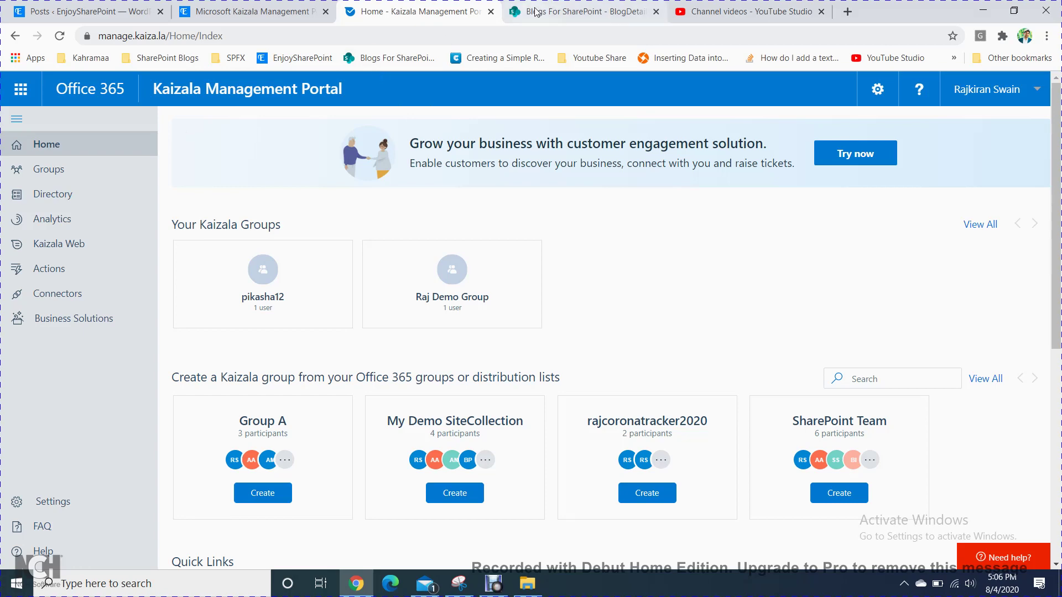
left_click(17, 97)
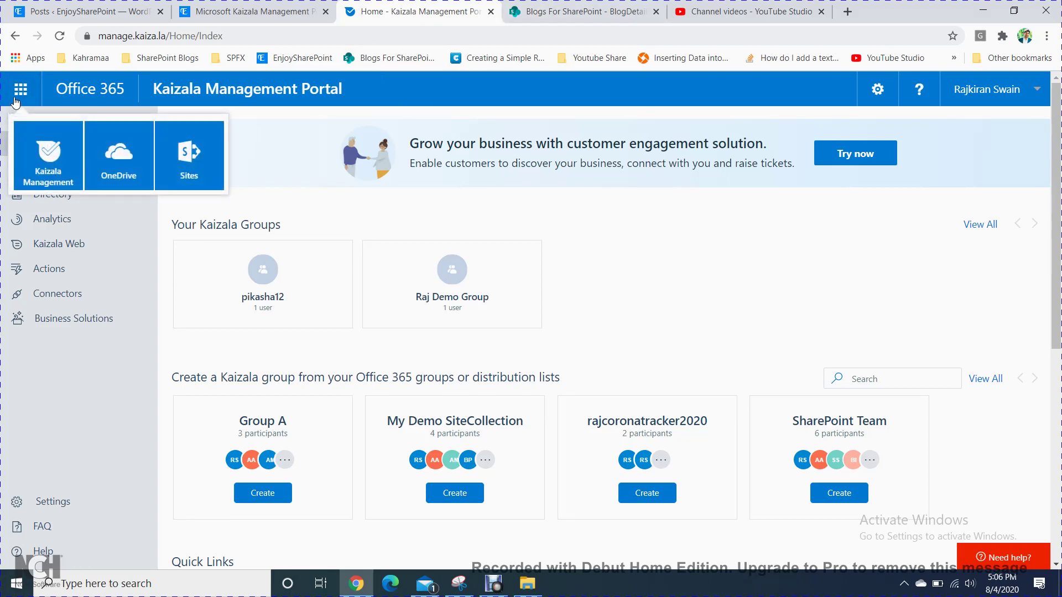
Close the app launcher, reload the portal Home page, then return to the Kaizala article
key("ctrl+Tab")
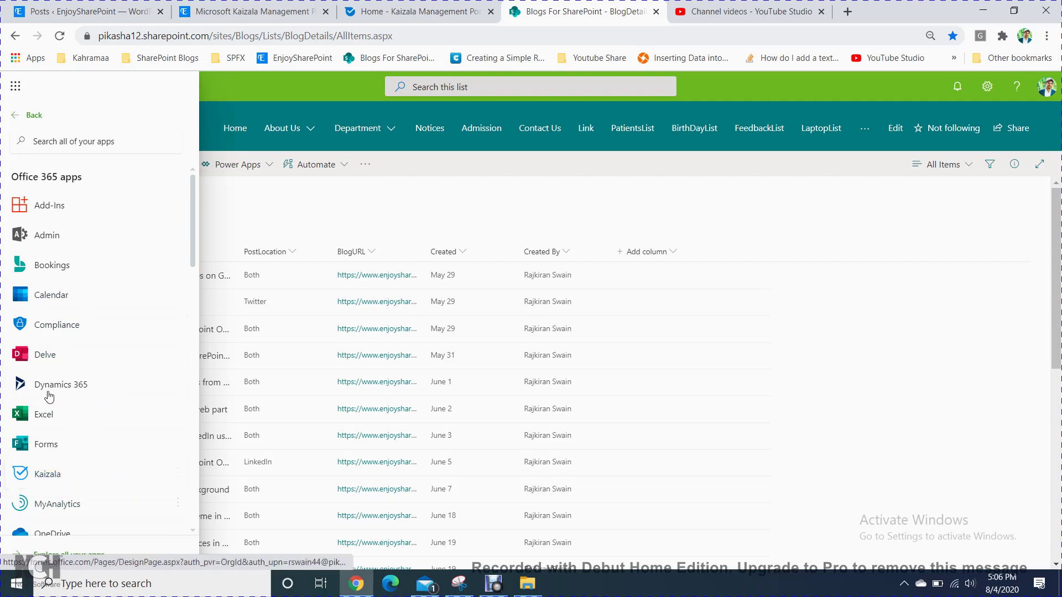
left_click(488, 3)
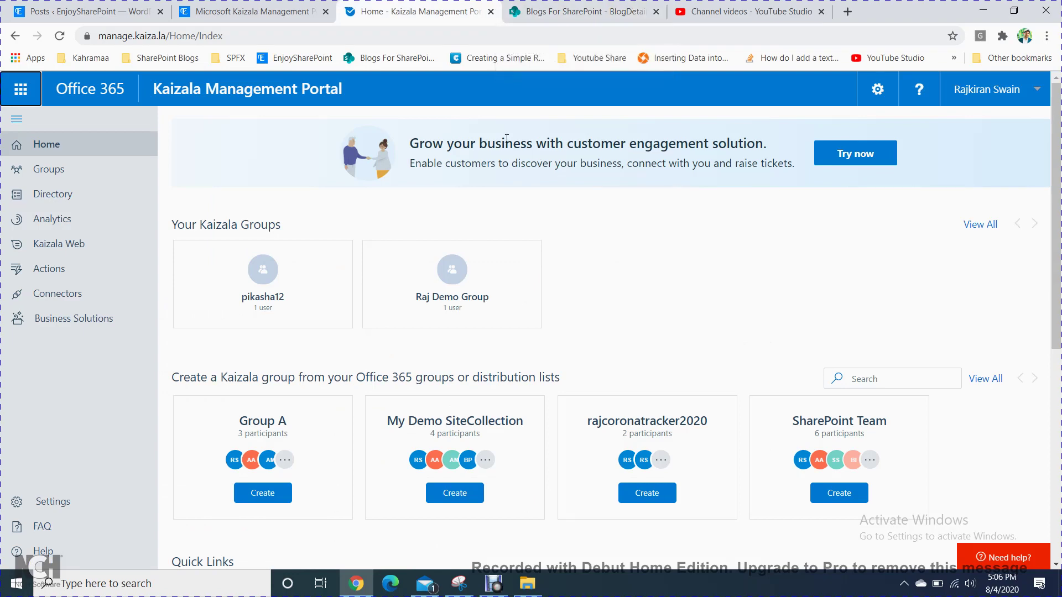
left_click(264, 172)
left_click(30, 153)
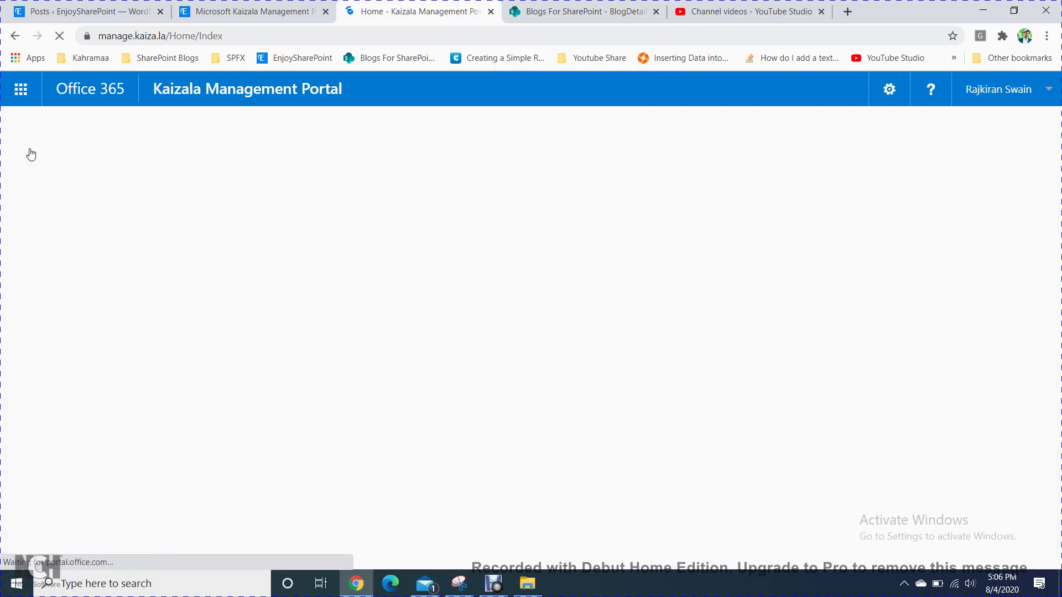
left_click(221, 11)
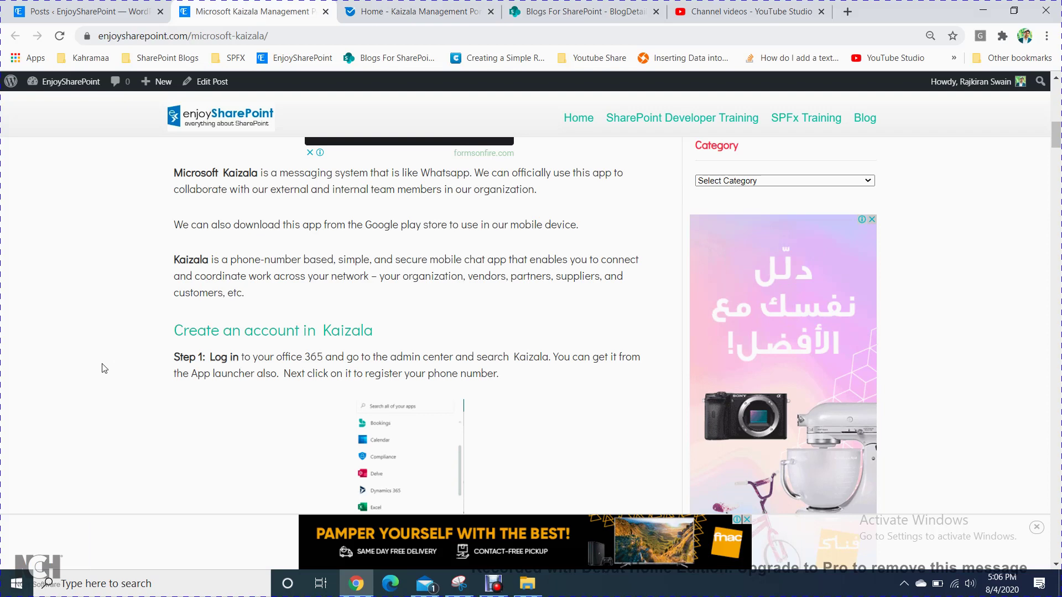
Zoom the Kaizala article to 150% and bring the phone-number form screenshot into view
scroll(103, 369, "down", 9)
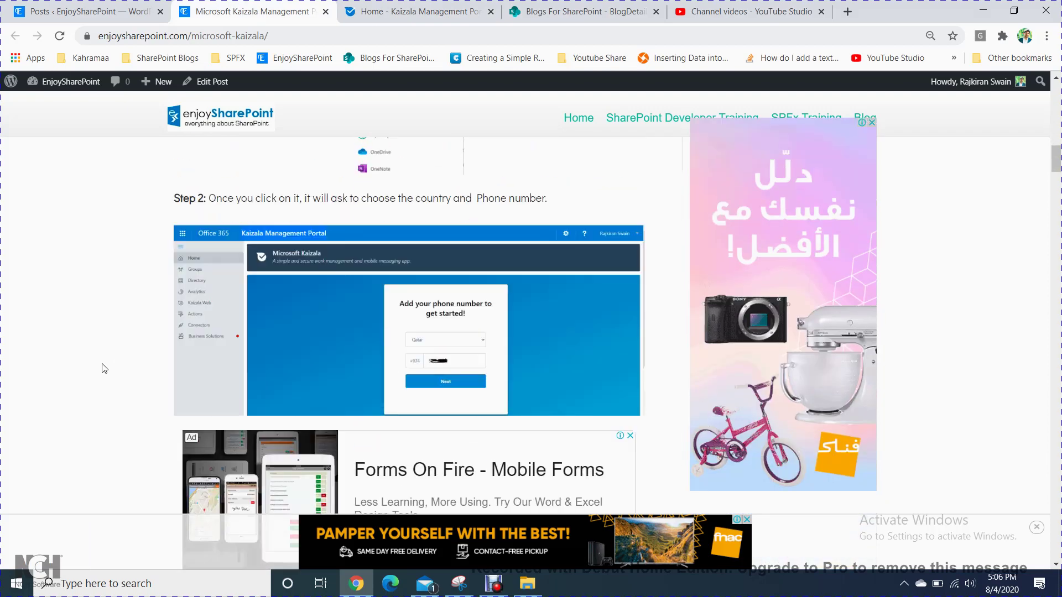
scroll(103, 369, "up", 3)
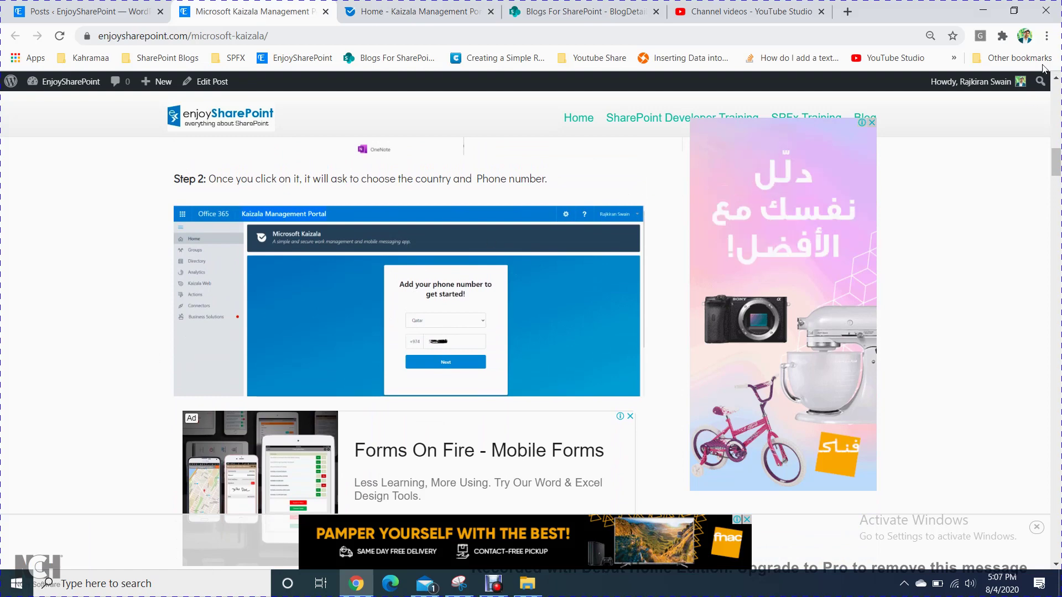
left_click(1046, 37)
left_click(1010, 165)
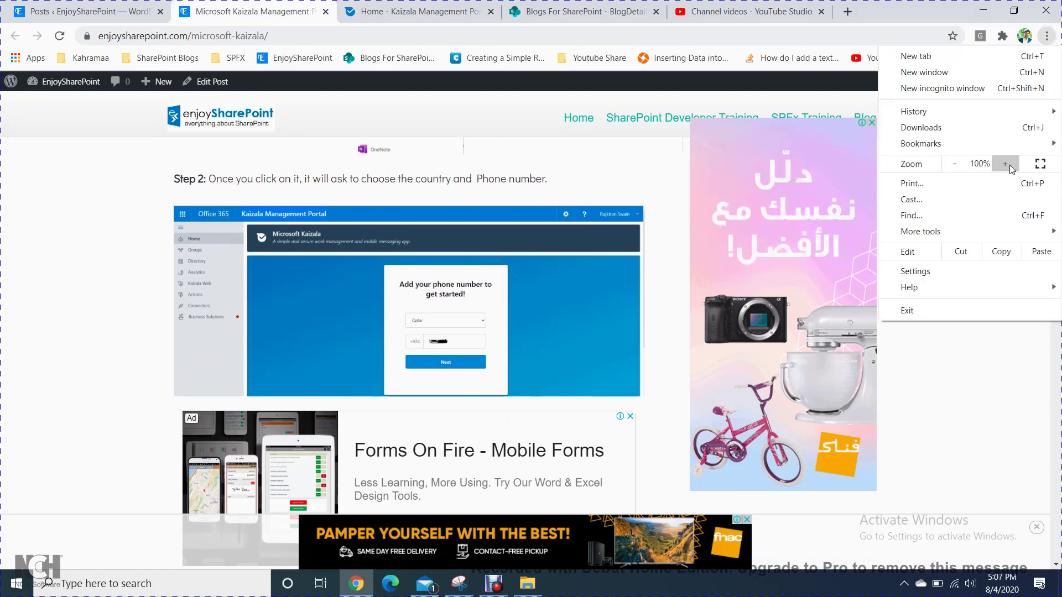
left_click(1010, 165)
left_click(1010, 164)
left_click(1010, 164)
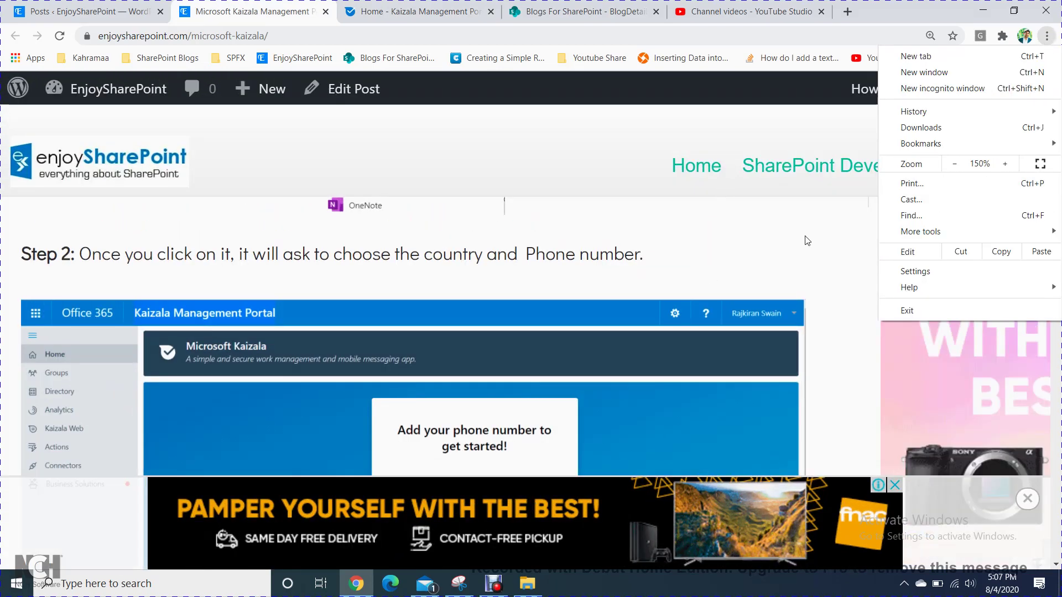
left_click(811, 240)
left_click_drag(1056, 166, 1059, 172)
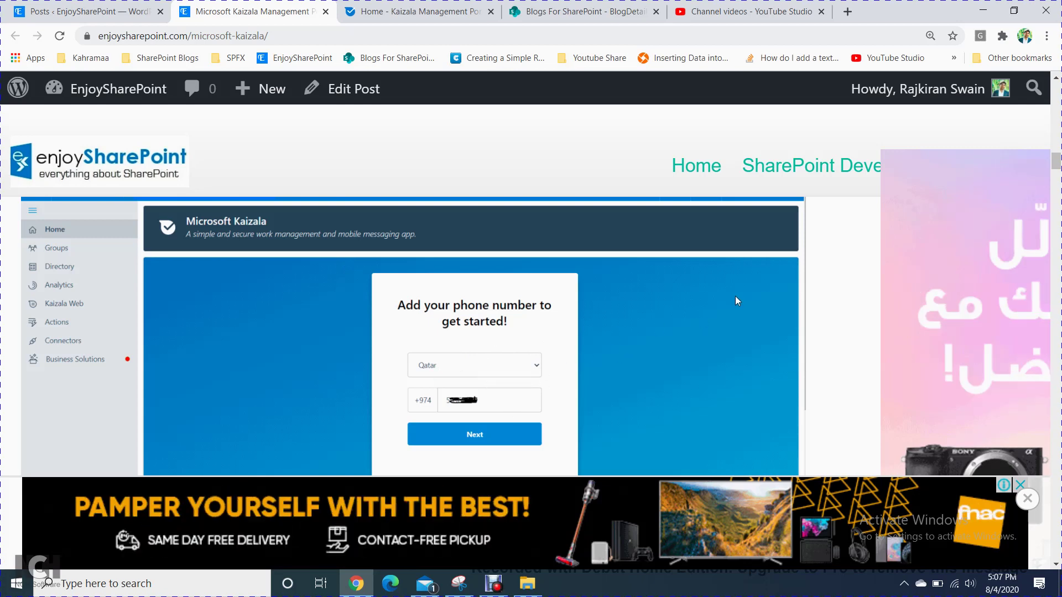
Scroll the article past the QR and pairing-code steps to Step 5's profile screenshot
left_click(1056, 565)
scroll(1059, 566, "down", 10)
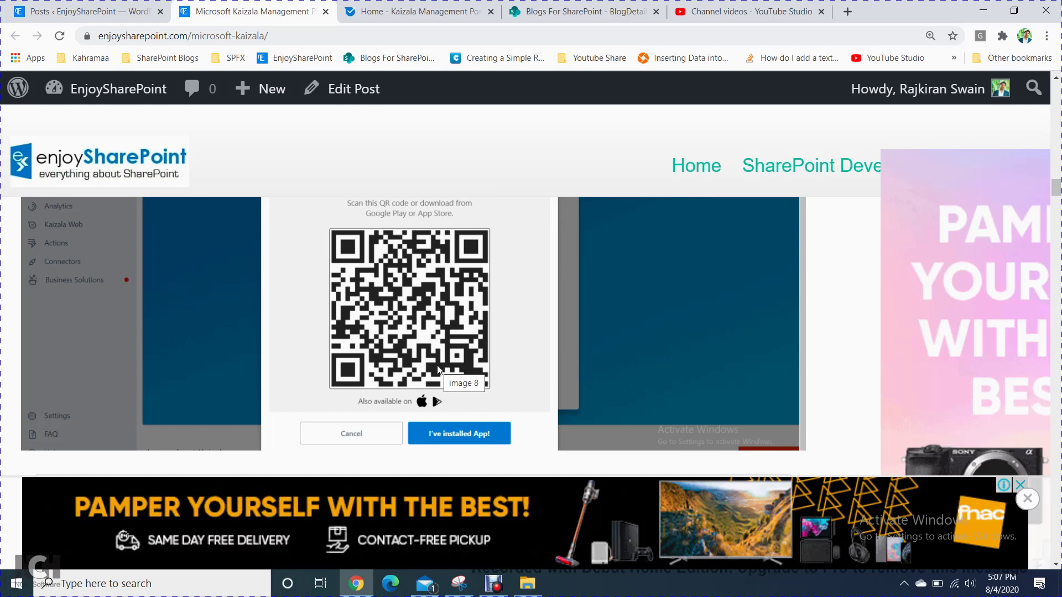
scroll(438, 370, "down", 4)
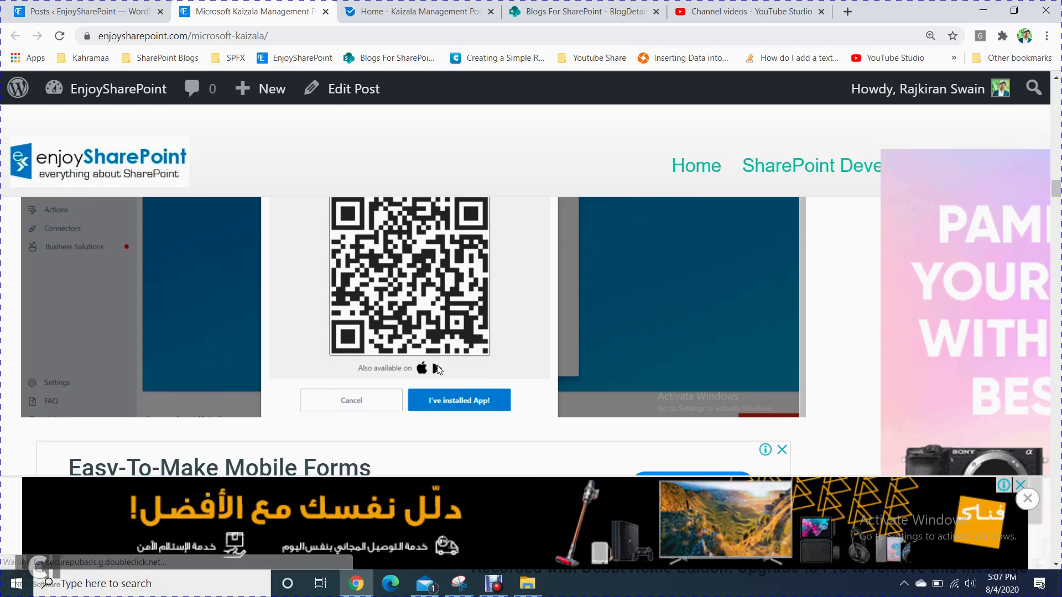
scroll(439, 369, "down", 5)
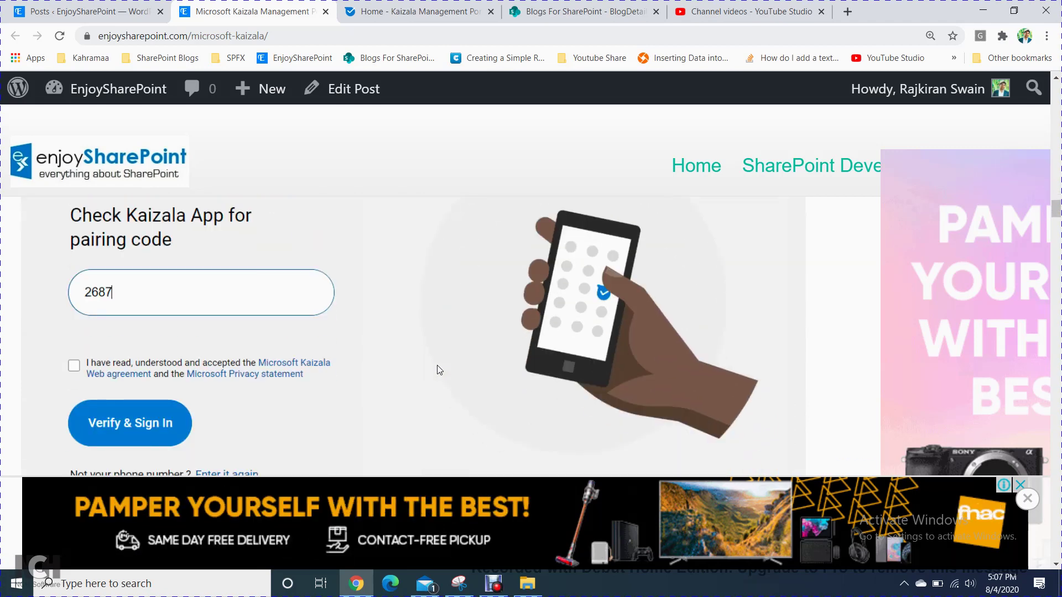
scroll(439, 369, "down", 1)
scroll(439, 369, "down", 8)
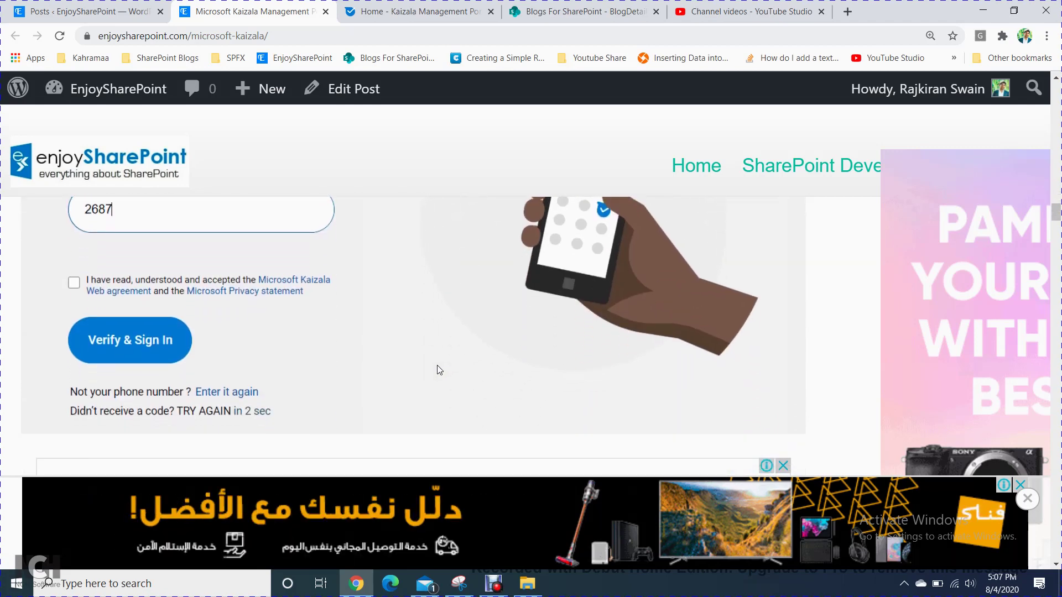
scroll(440, 369, "down", 5)
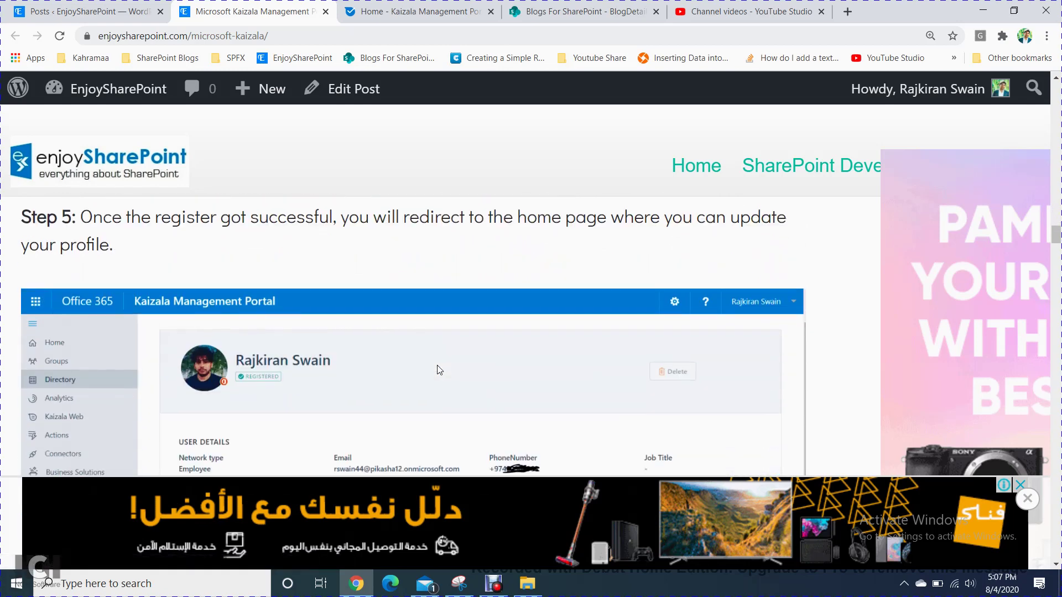
scroll(439, 369, "down", 2)
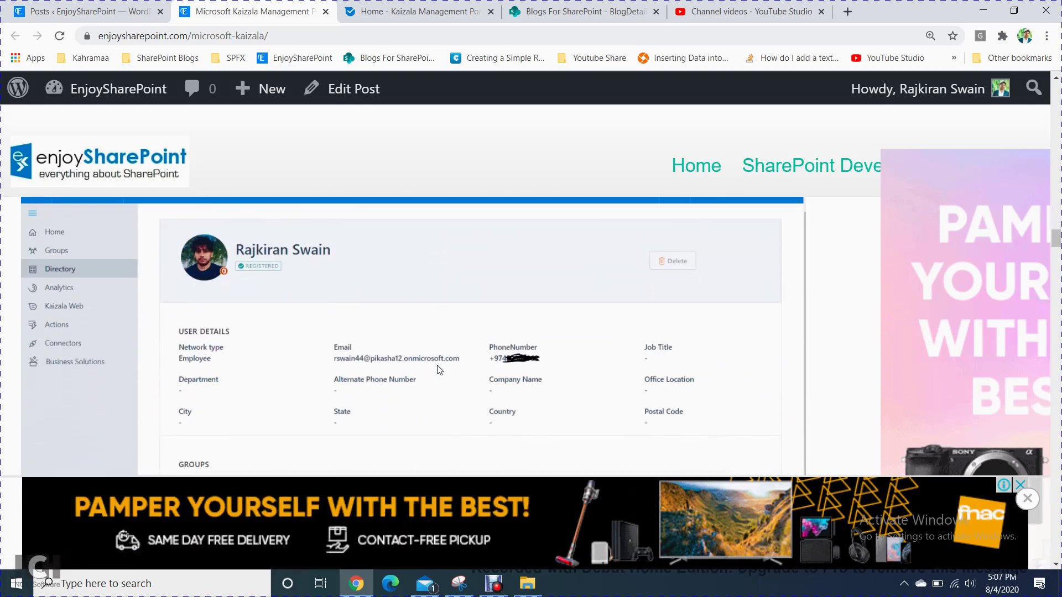
scroll(439, 370, "down", 1)
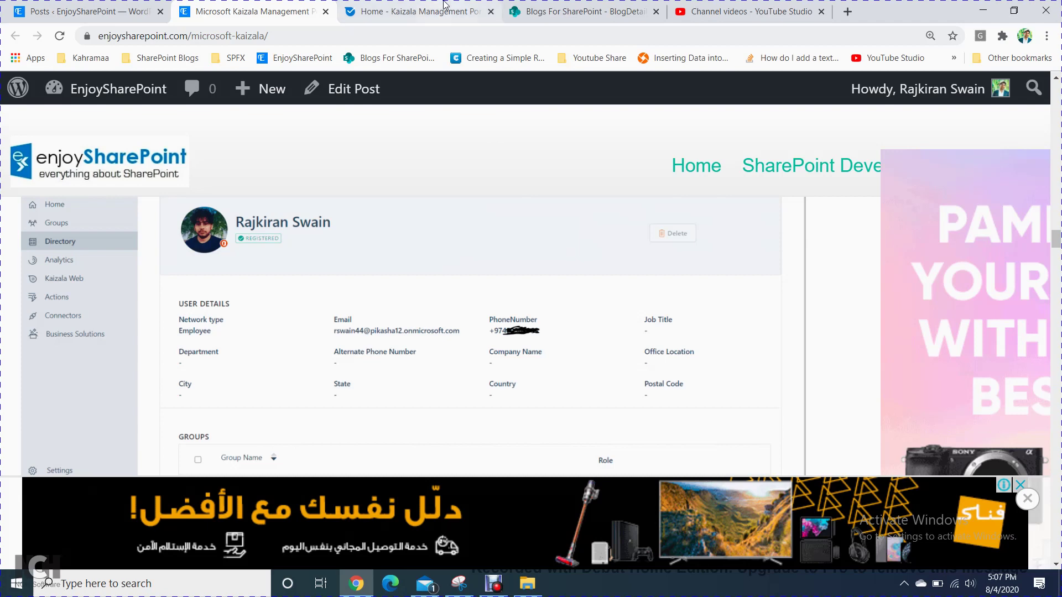
Open Kaizala Web in a new tab, then return to the management portal Home page
left_click(391, 10)
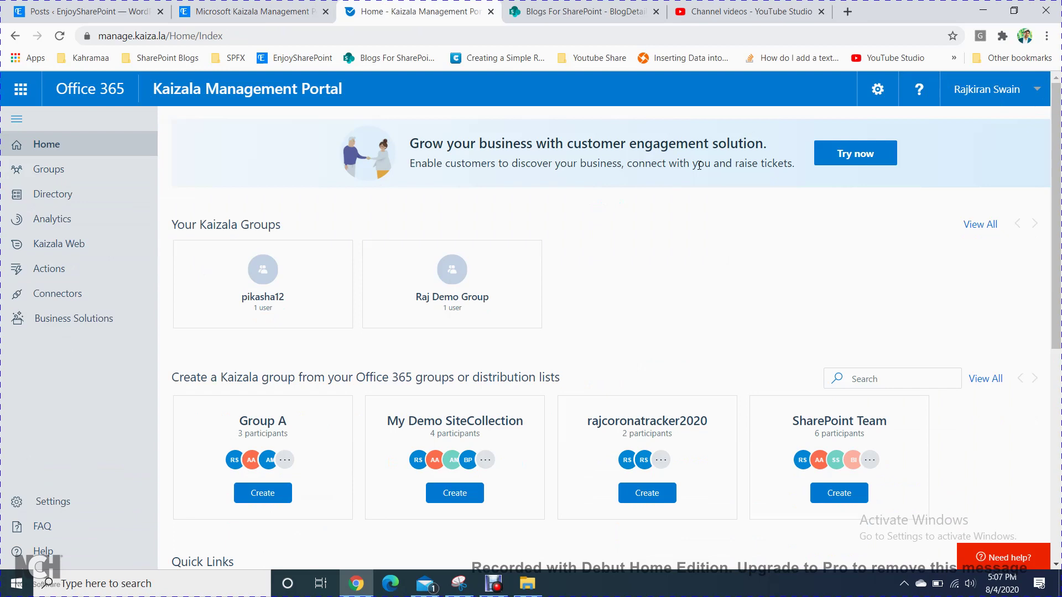
left_click(95, 244)
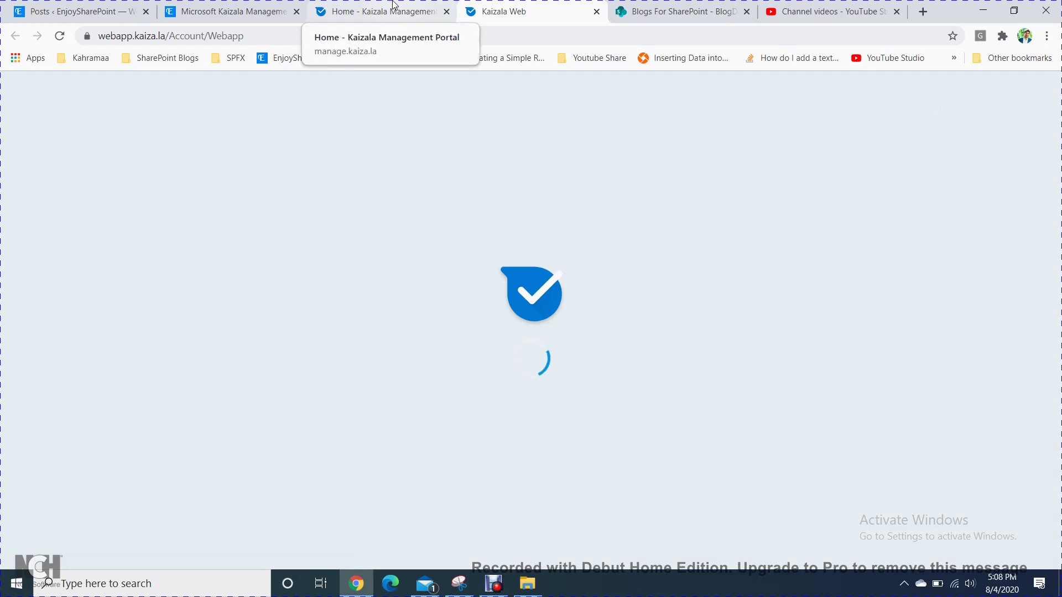
left_click(394, 7)
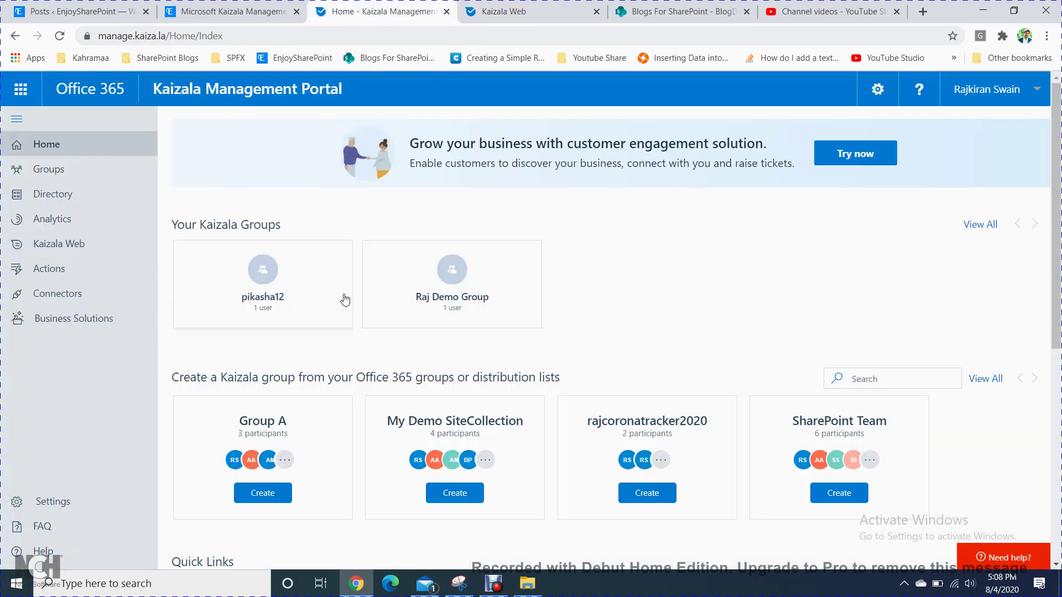
left_click(504, 11)
left_click(381, 11)
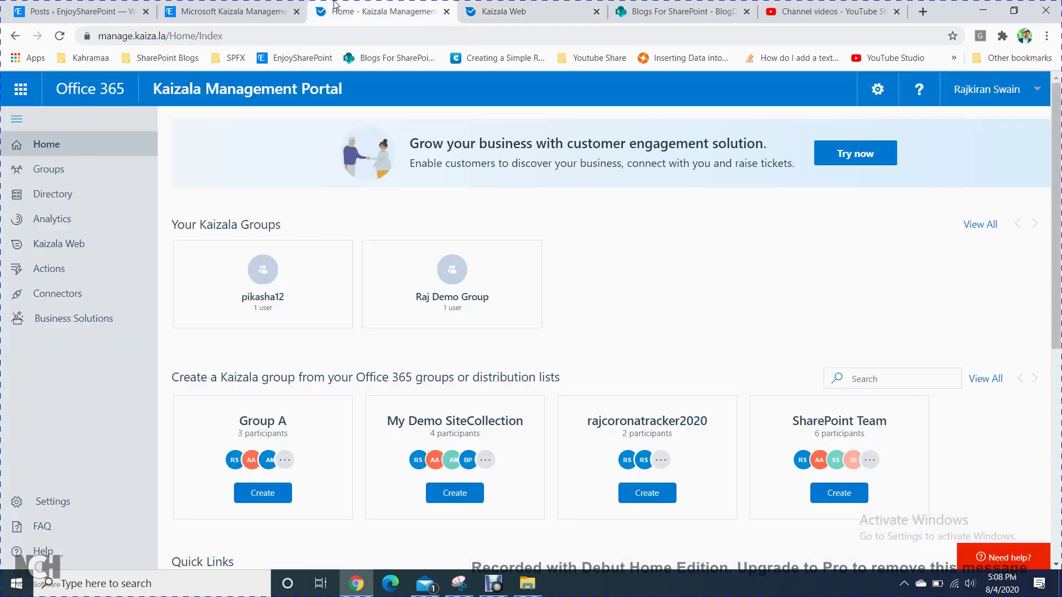
View the Kaizala Groups list twice, returning to the portal Home page each time
left_click(54, 169)
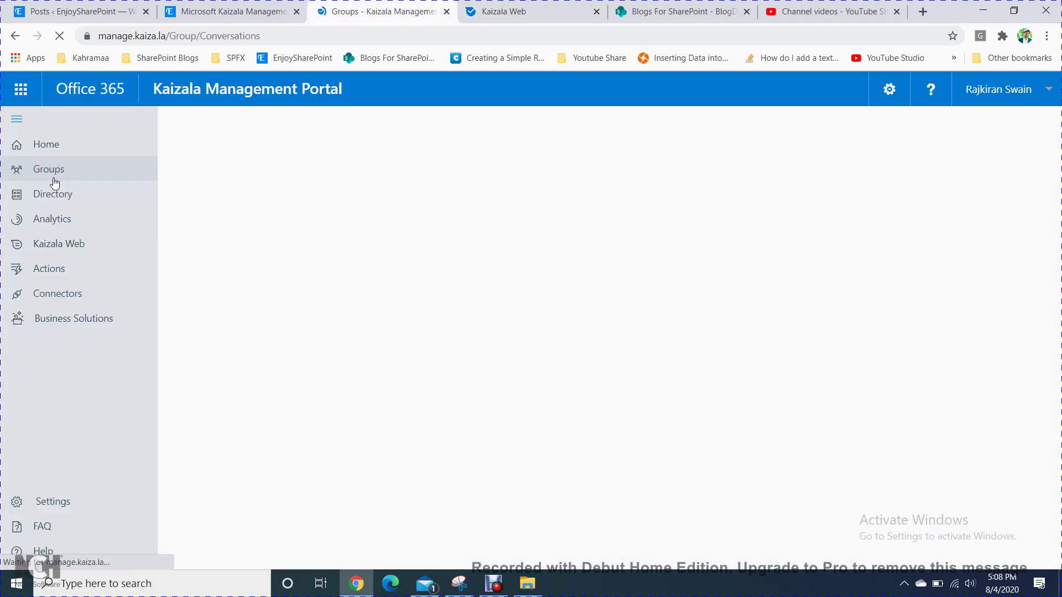
left_click(44, 144)
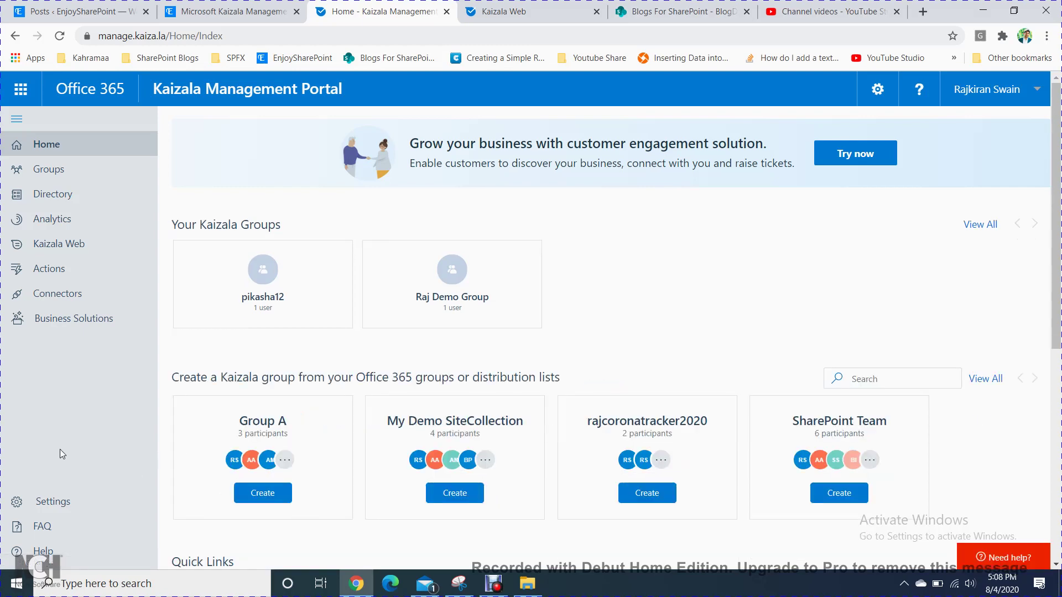
left_click(72, 171)
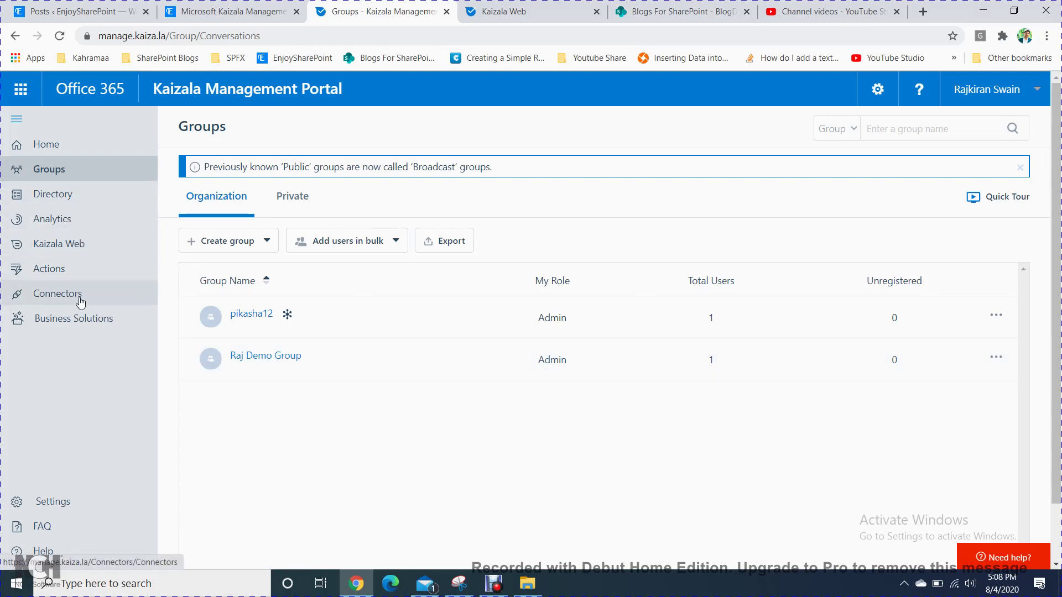
left_click(46, 144)
left_click(465, 7)
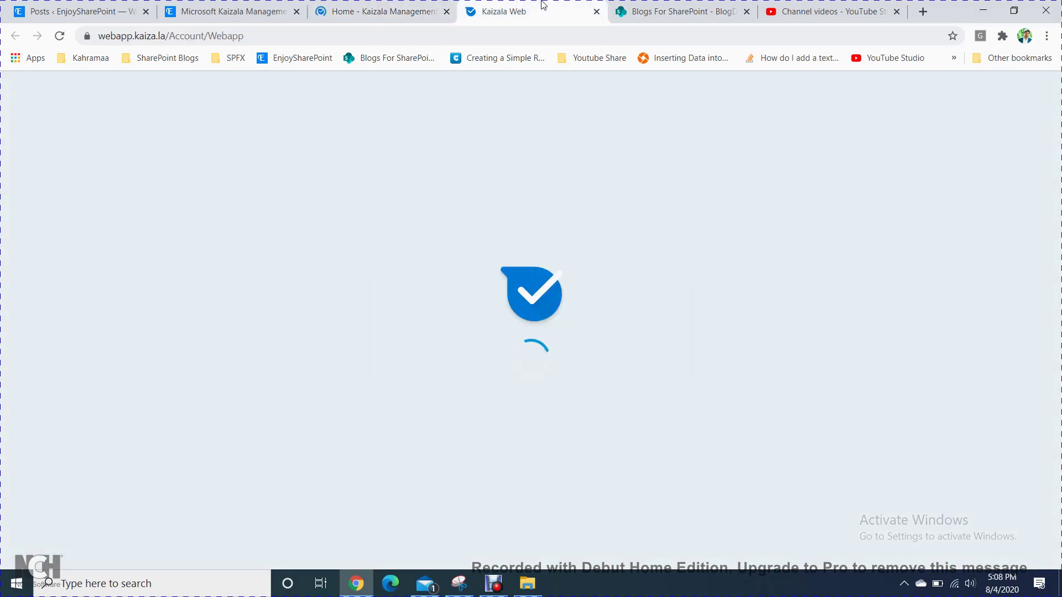
left_click(334, 13)
Scroll the Kaizala blog post down past the Kaizala Web screenshot to the Analytics reports section
left_click(243, 10)
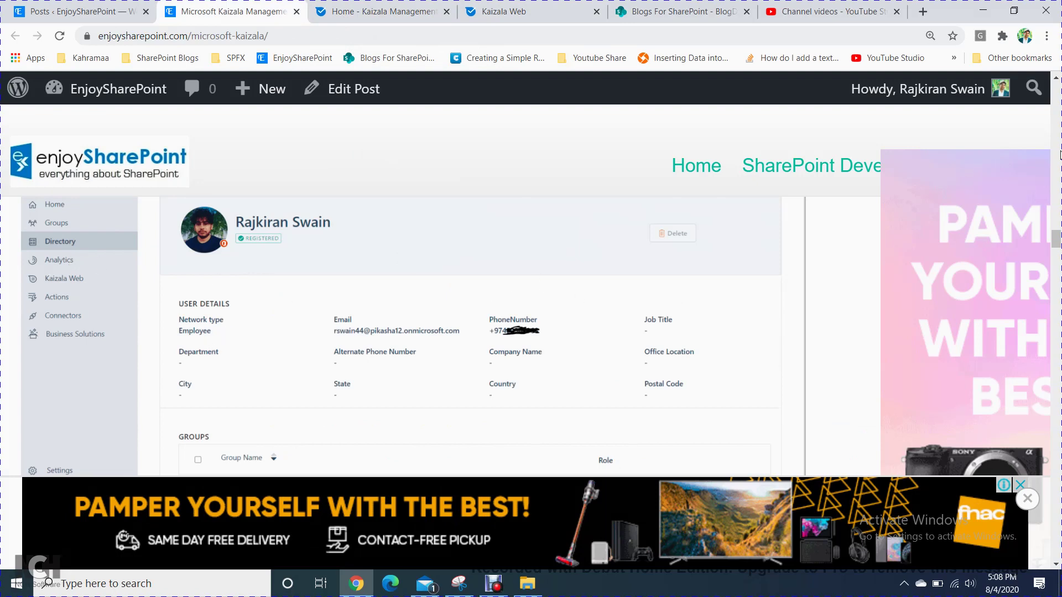
left_click_drag(1058, 239, 1058, 298)
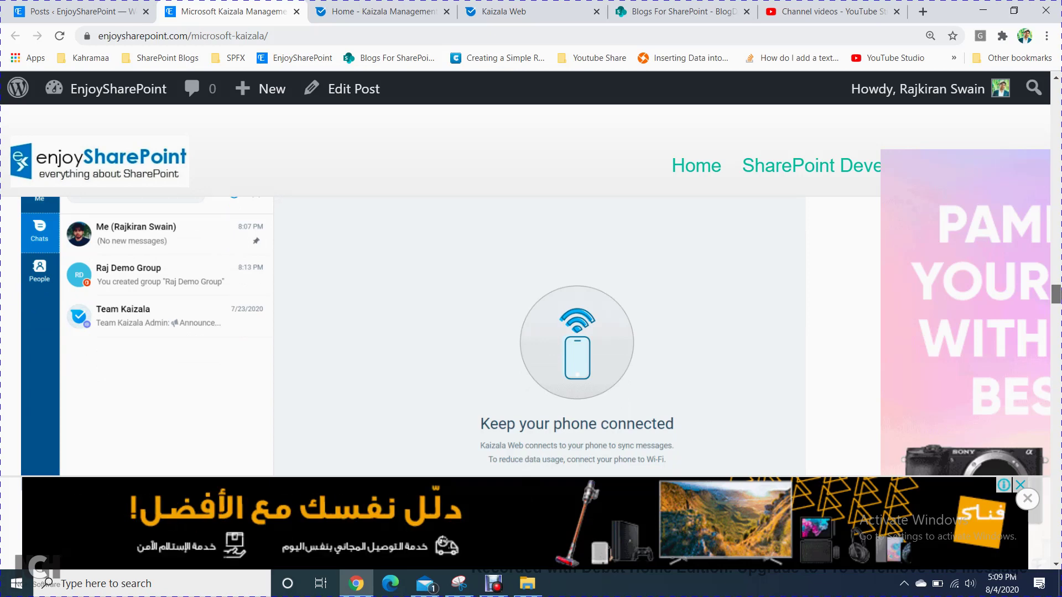
left_click_drag(1059, 298, 1053, 345)
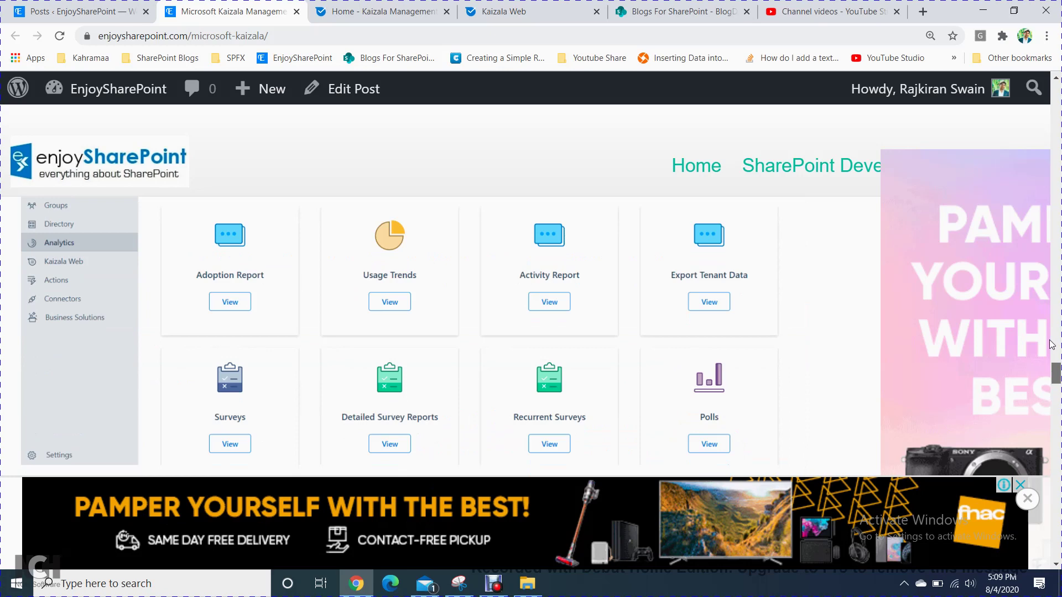
Scroll through the Analytics report screenshots to the Reference link, then back to Microsoft Kaizala Features
mouse_move(1052, 344)
left_mouse_down()
mouse_move(1056, 352)
mouse_move(1055, 343)
left_mouse_up()
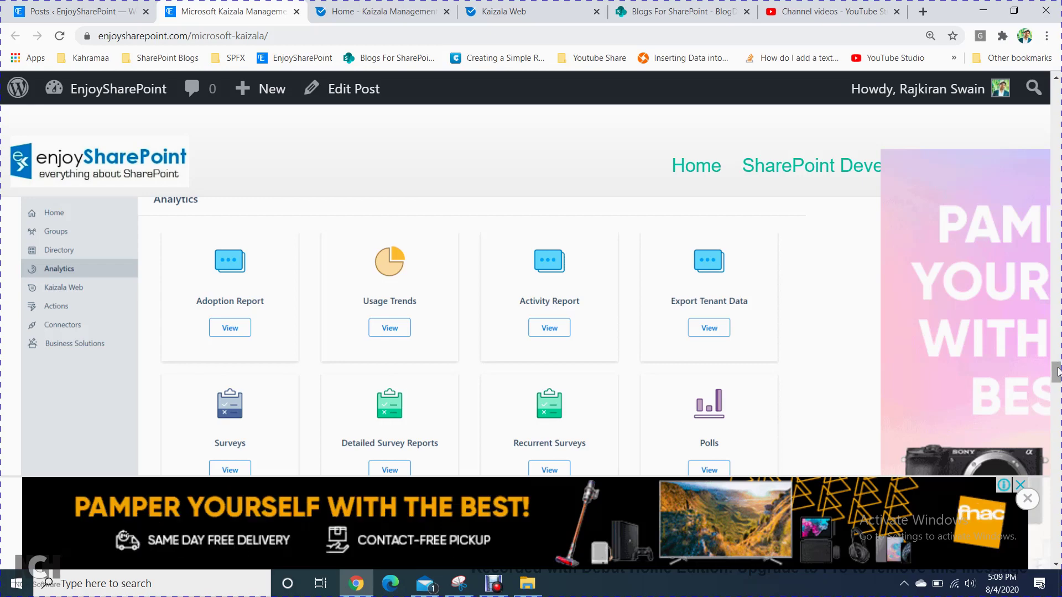
left_click_drag(1058, 372, 1057, 400)
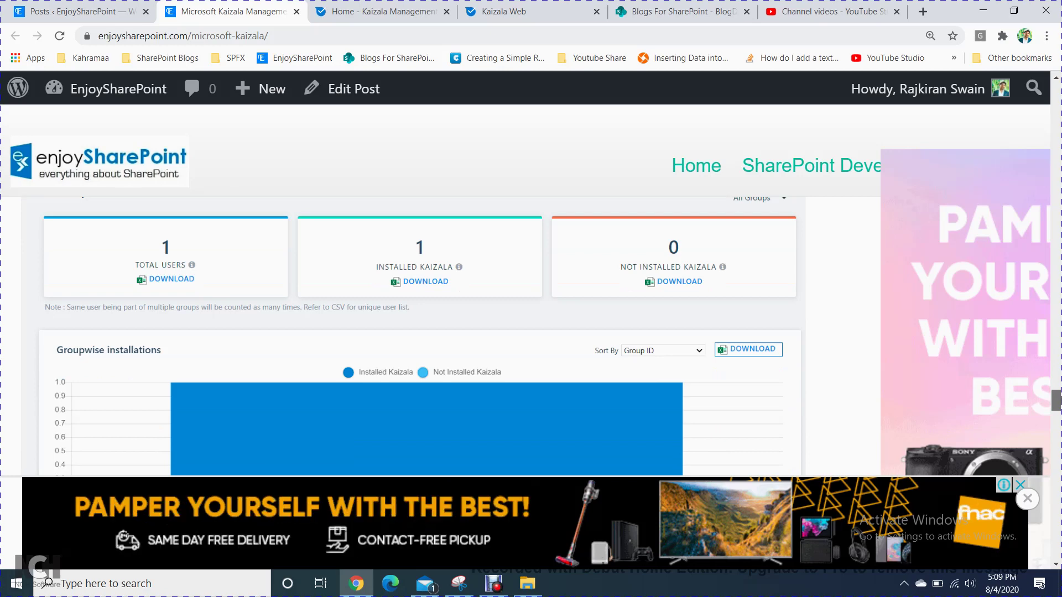
left_click_drag(1056, 399, 1059, 463)
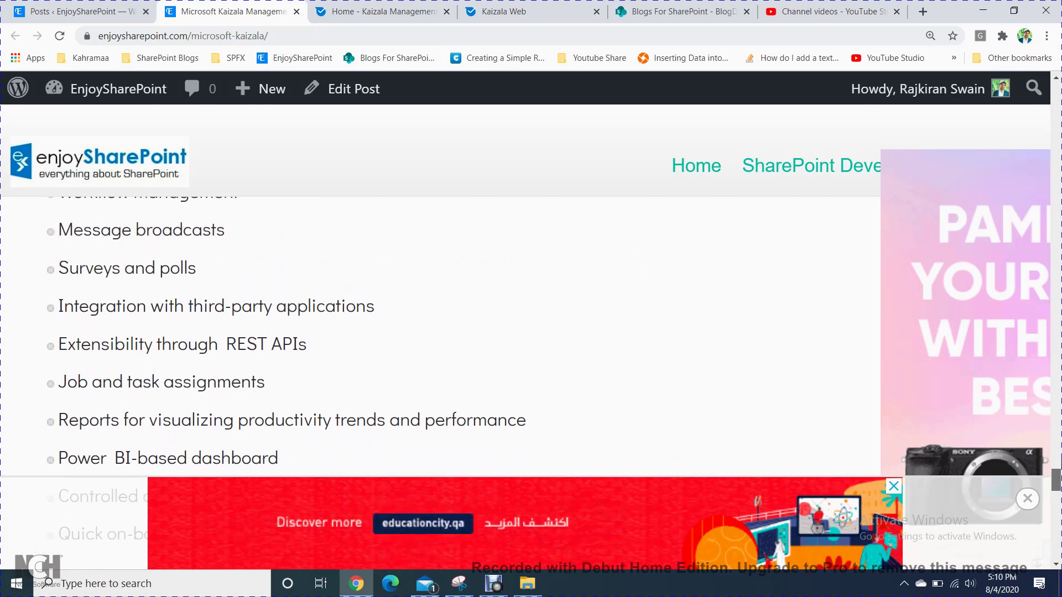
scroll(286, 368, "down", 1)
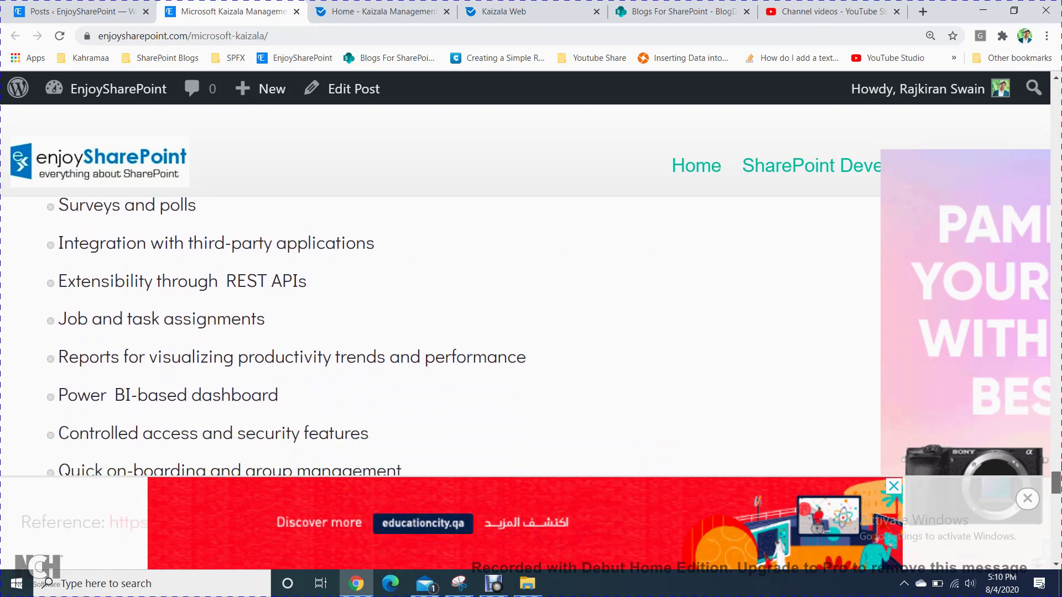
scroll(442, 332, "down", 1)
scroll(1058, 470, "down", 2)
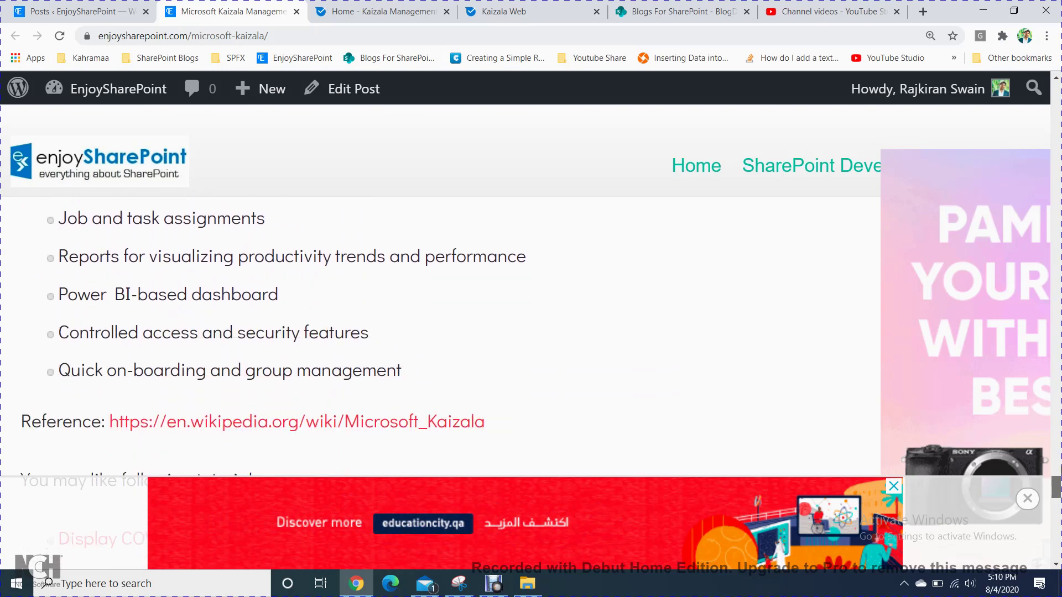
scroll(1058, 470, "up", 6)
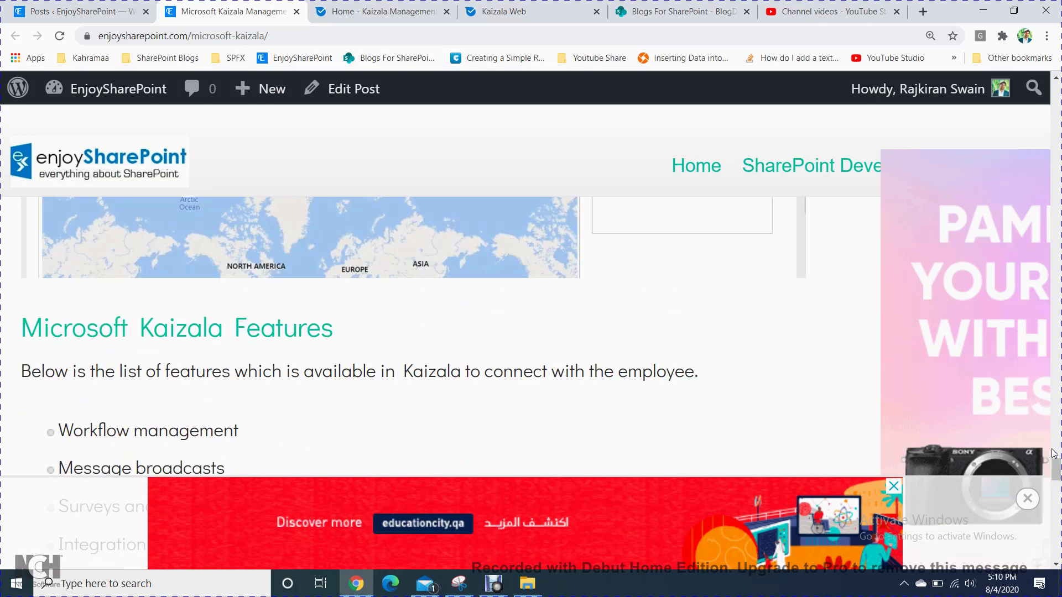
Open the portal's Analytics page and view the Usage Trends report's Usage page
left_click(487, 10)
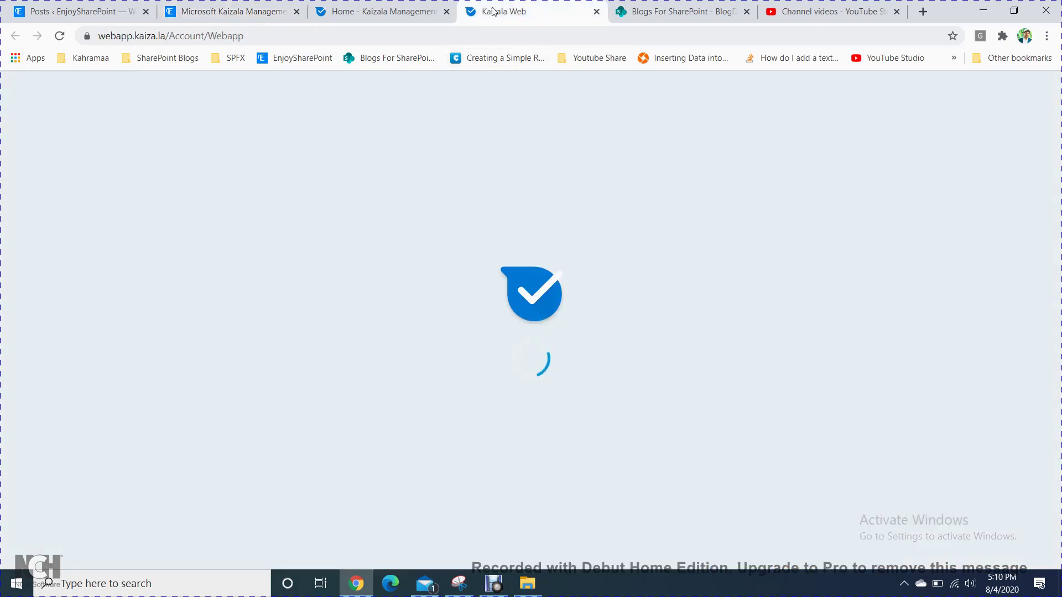
left_click(387, 11)
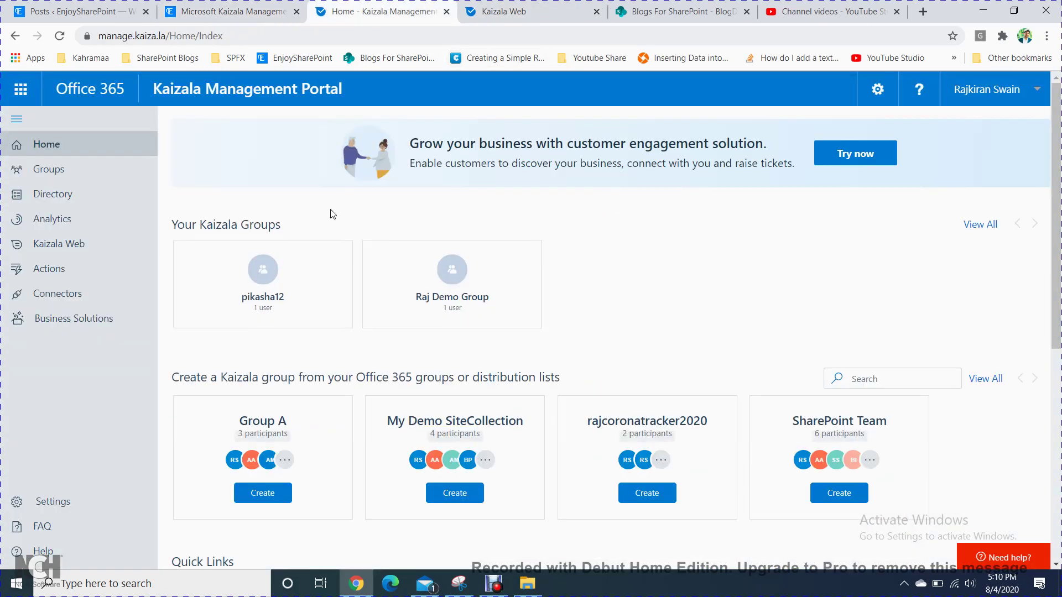
left_click(72, 218)
left_click(597, 11)
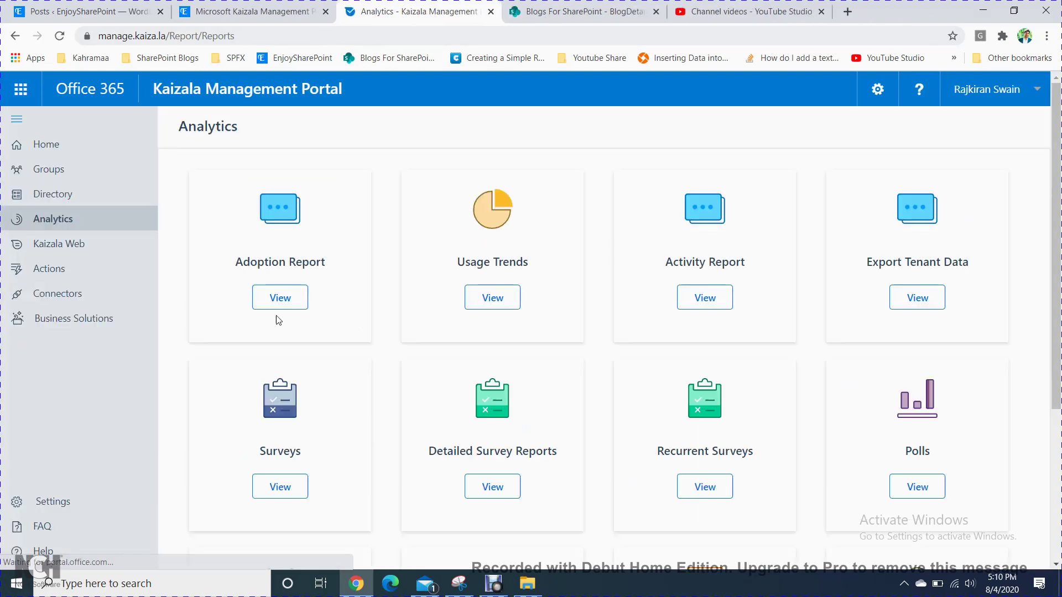
left_click(492, 300)
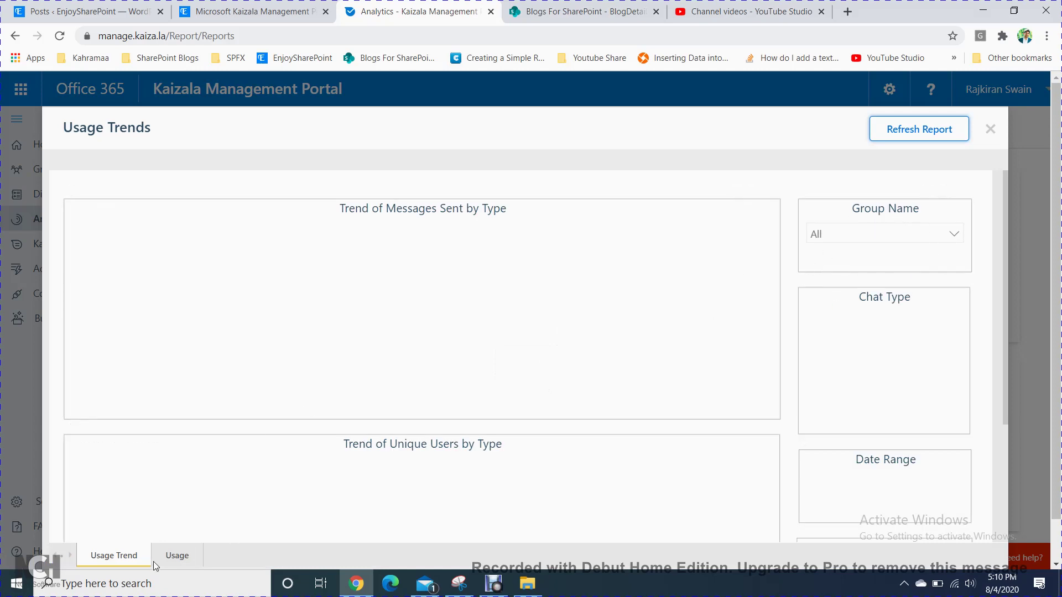
left_click(177, 556)
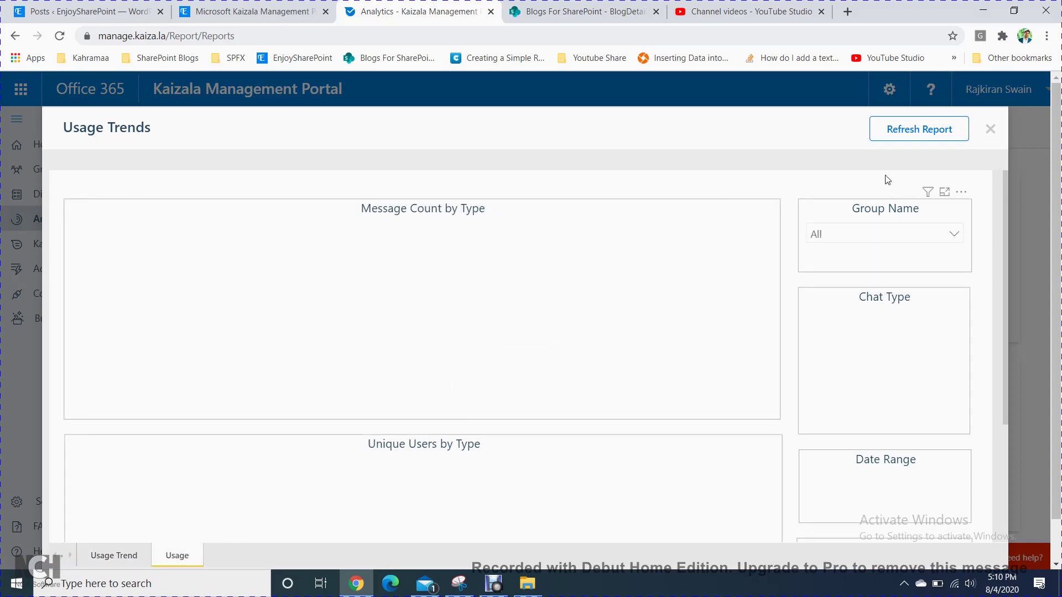
left_click(991, 130)
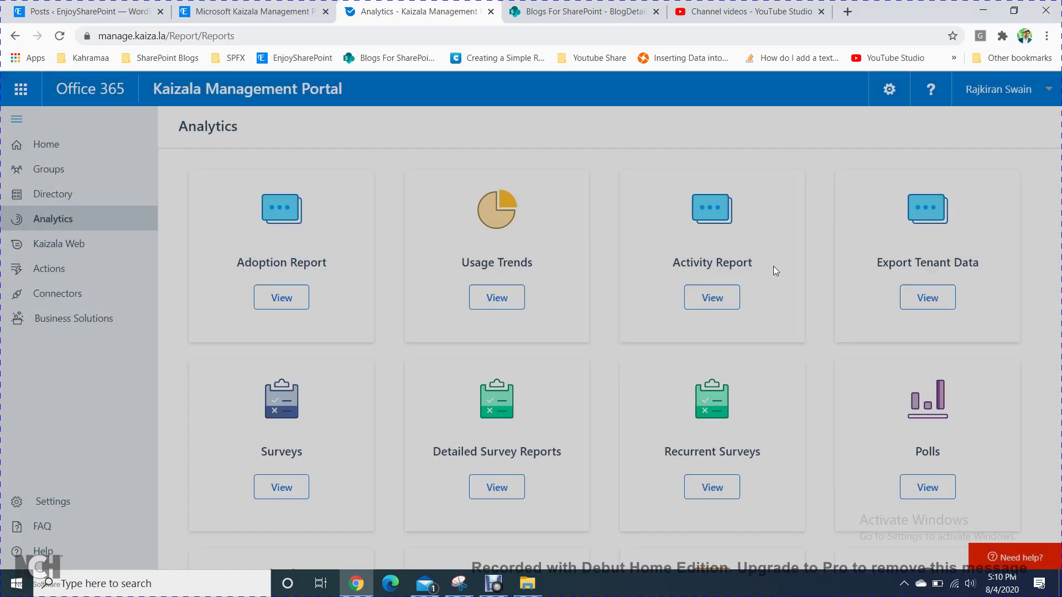
Set the Activity Report usage type to Users Activity, then preview and close Export Tenant Data
left_click(717, 301)
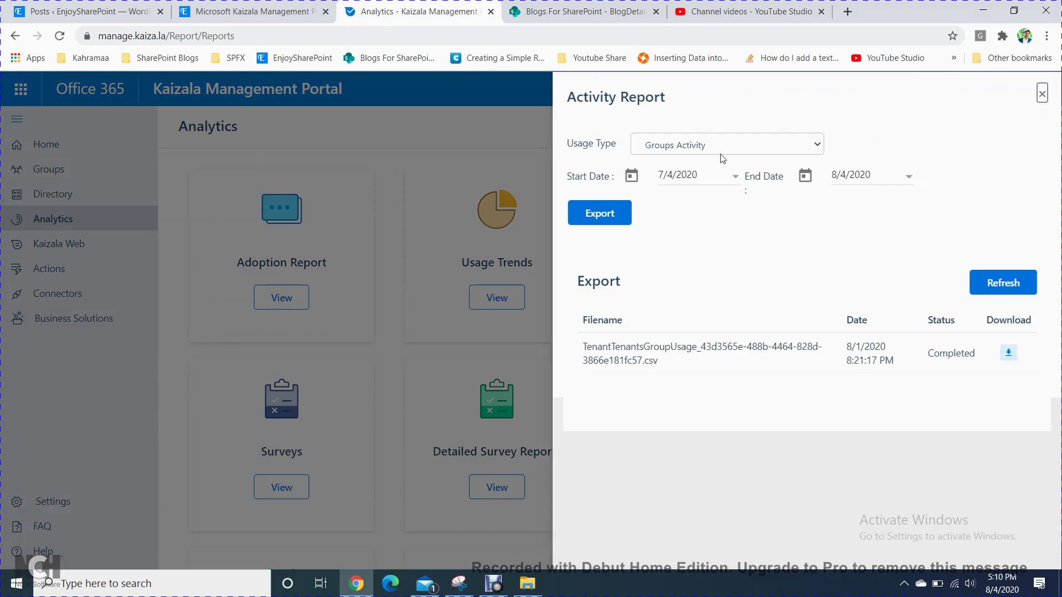
left_click(722, 159)
left_click(736, 186)
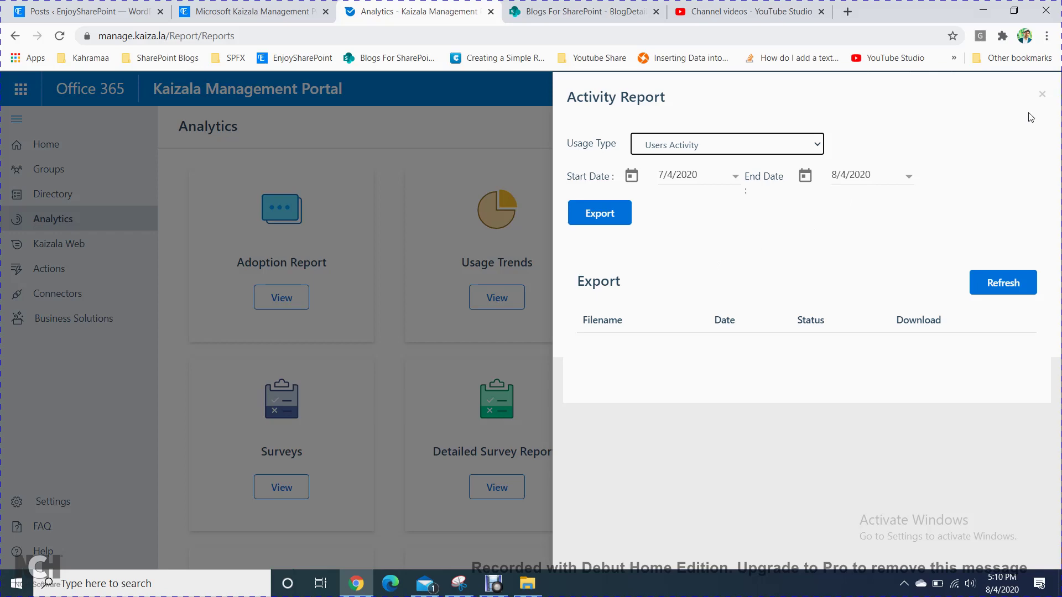
left_click(1042, 94)
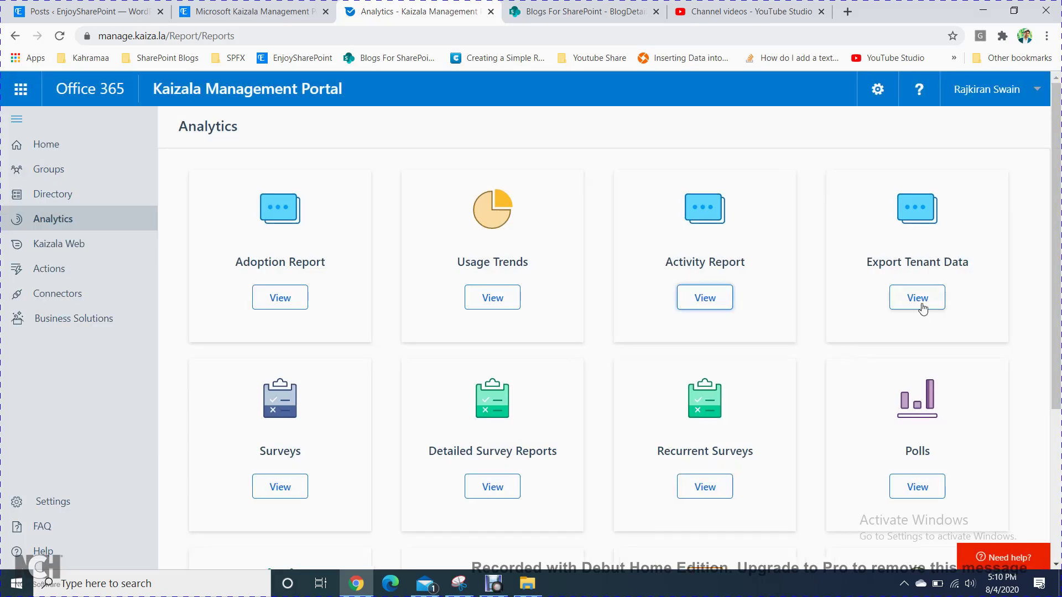
left_click(920, 303)
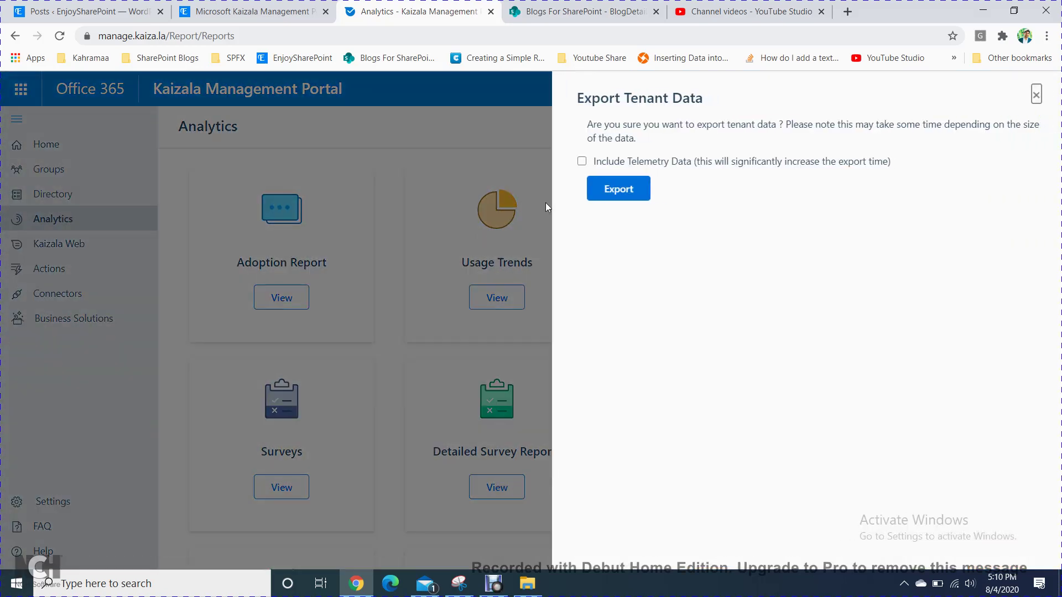
left_click(1037, 95)
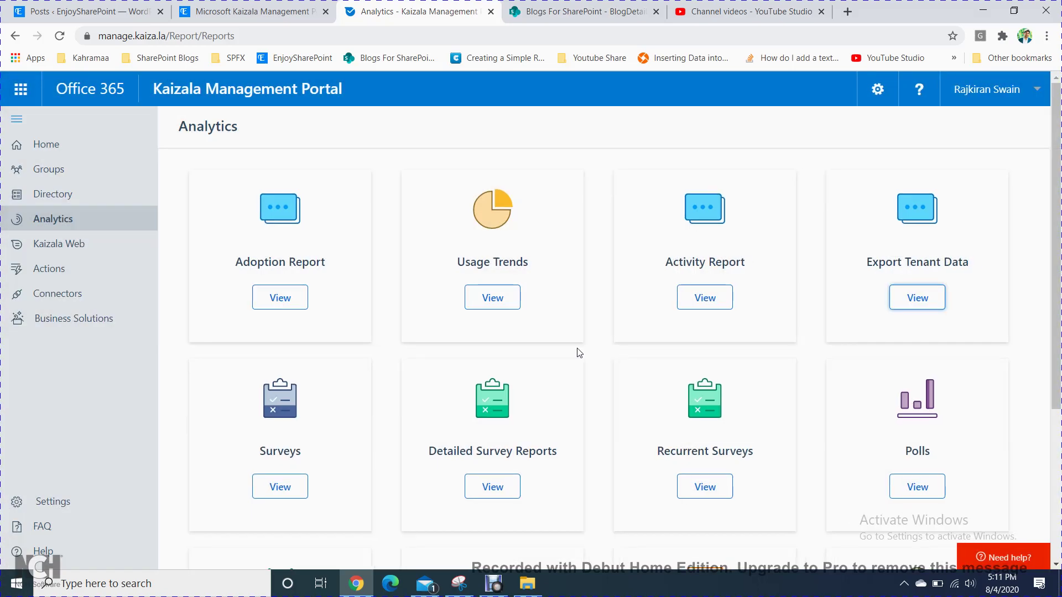
left_click(287, 486)
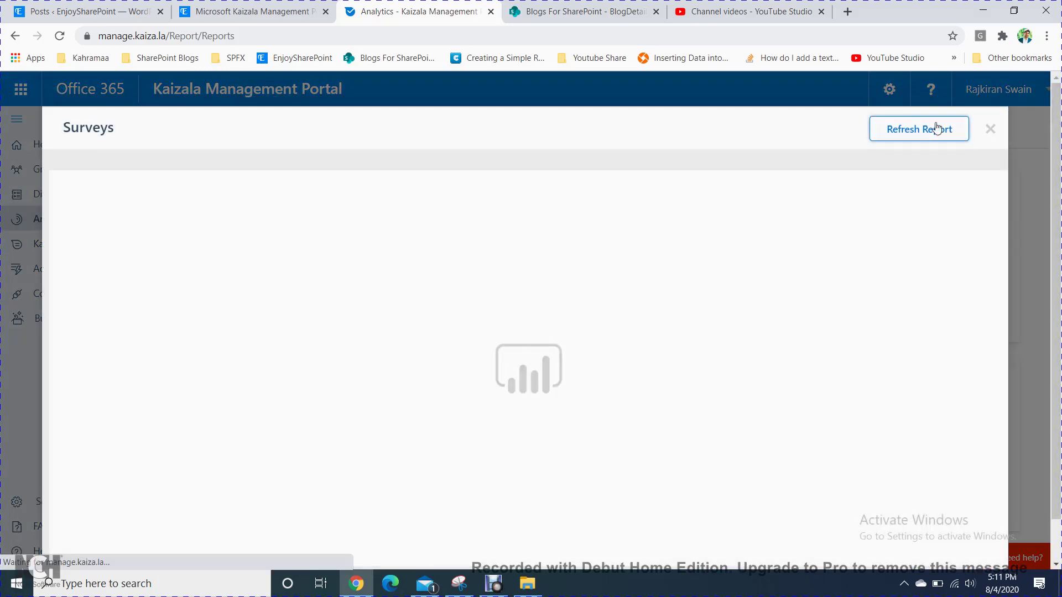
left_click(989, 131)
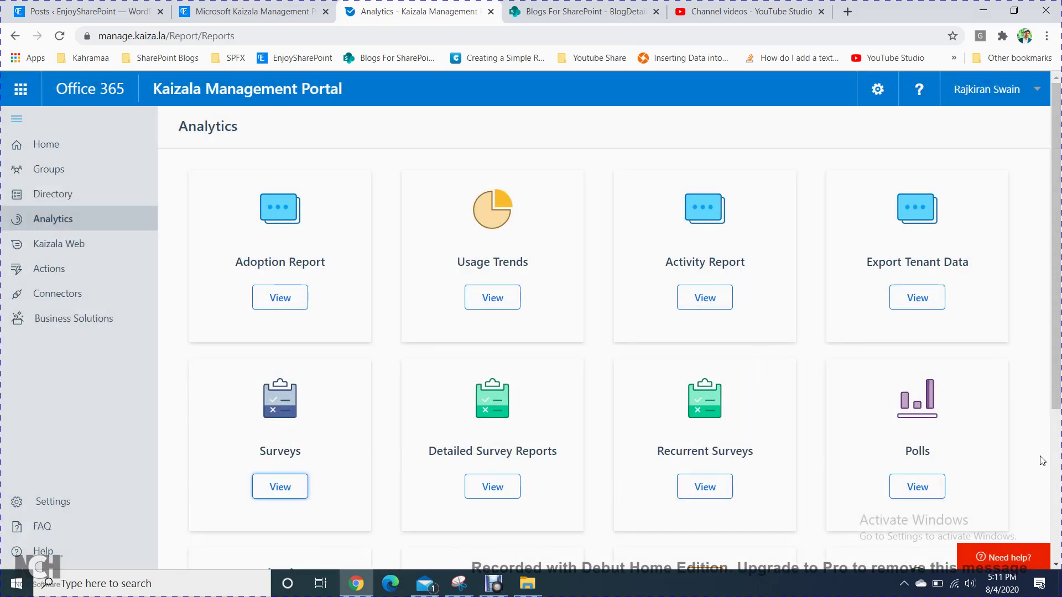
scroll(1060, 460, "down", 4)
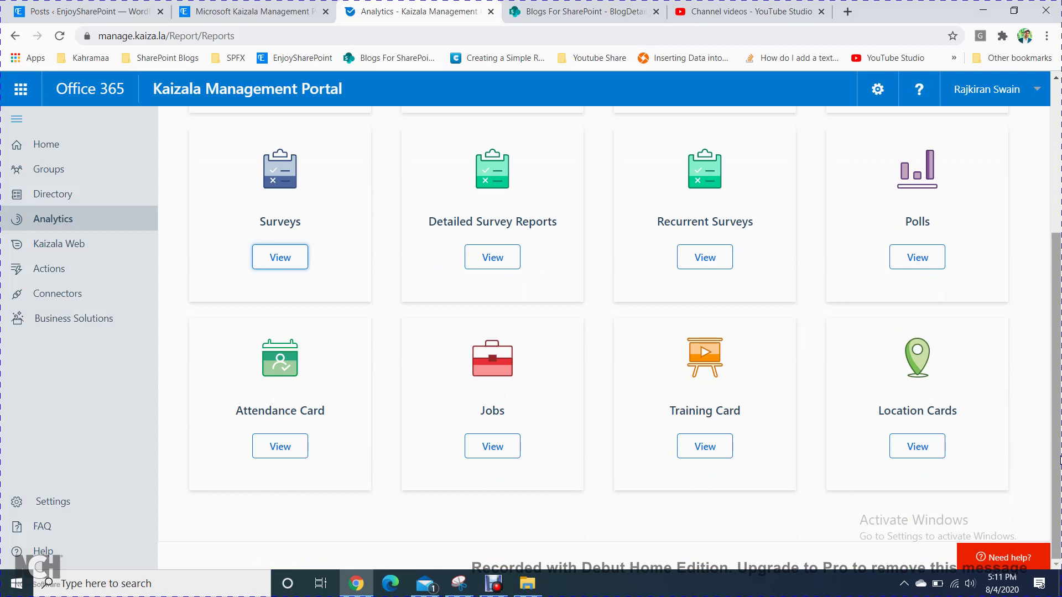
left_click(920, 444)
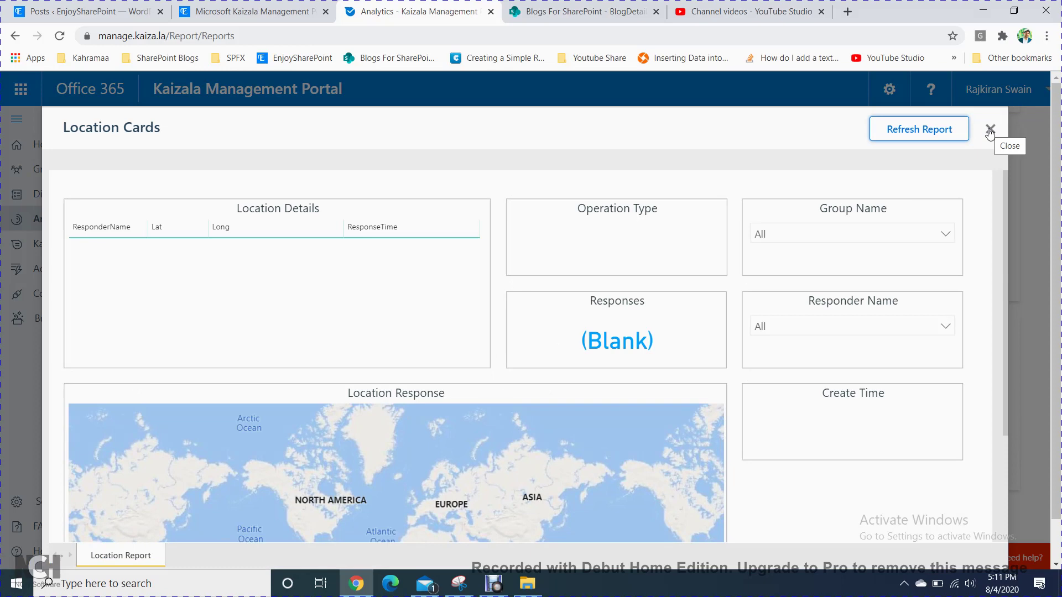
left_click(990, 131)
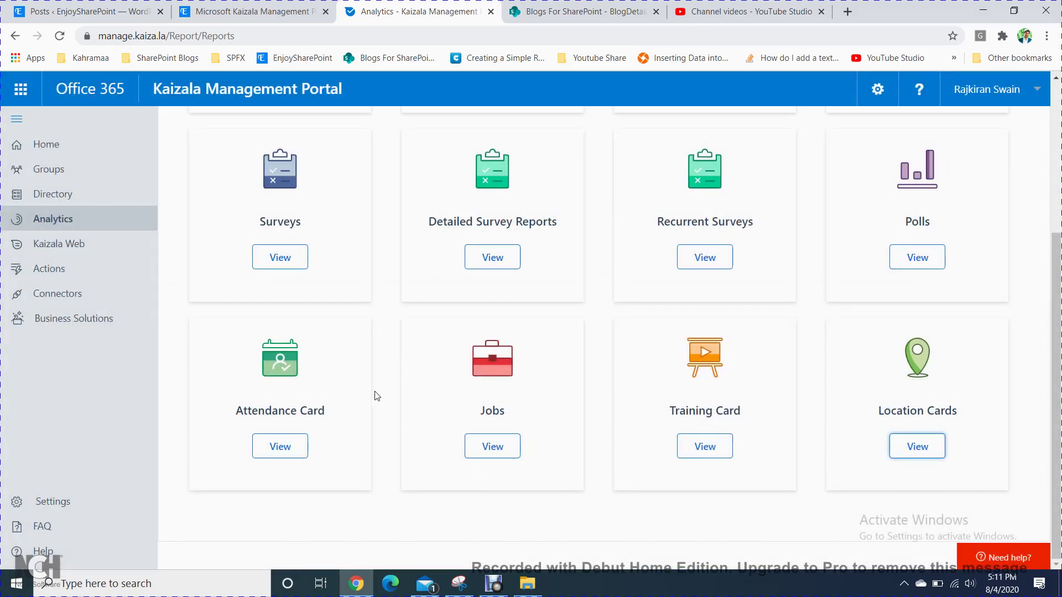
Start a new action from the Actions page and browse the template cards
left_click(81, 270)
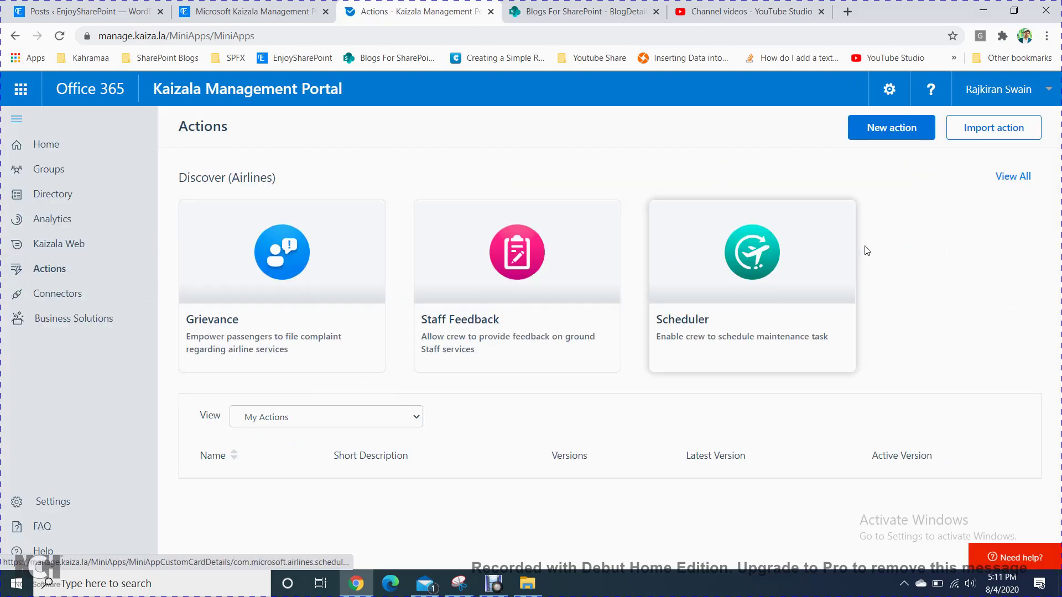
left_click(874, 138)
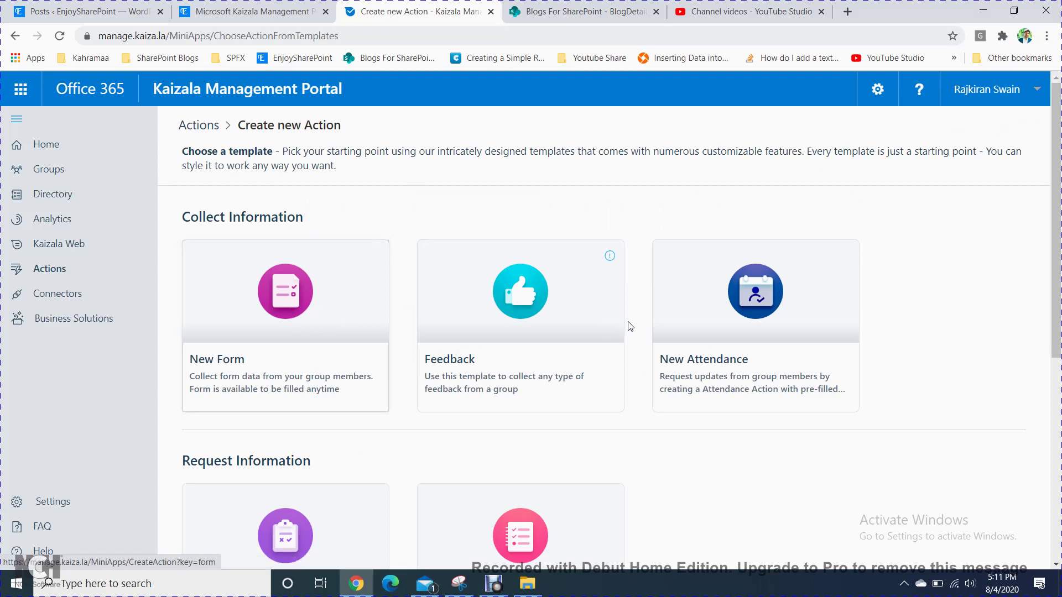
scroll(608, 337, "down", 3)
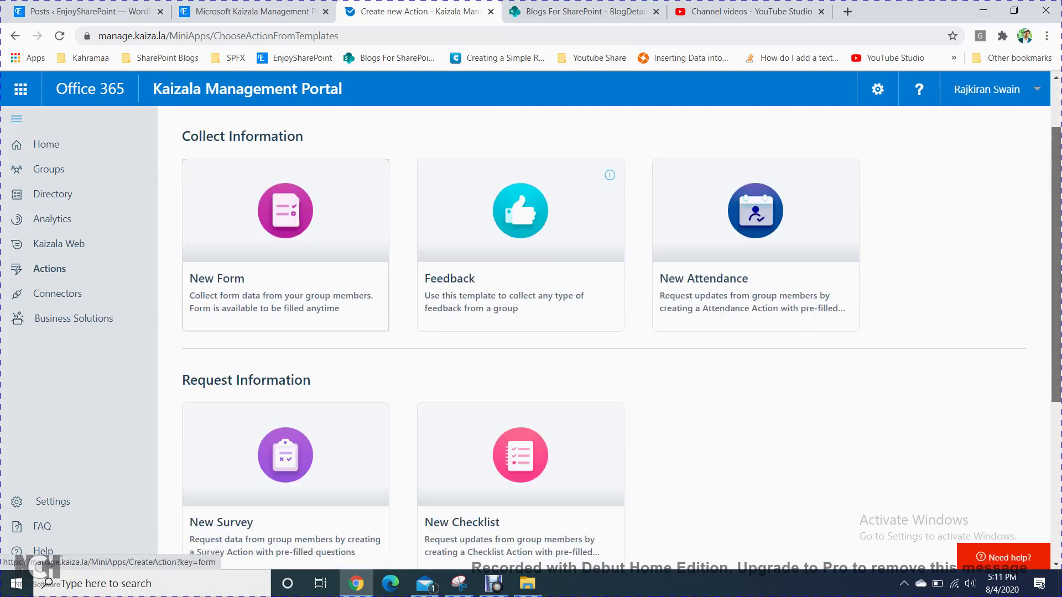
scroll(608, 338, "down", 3)
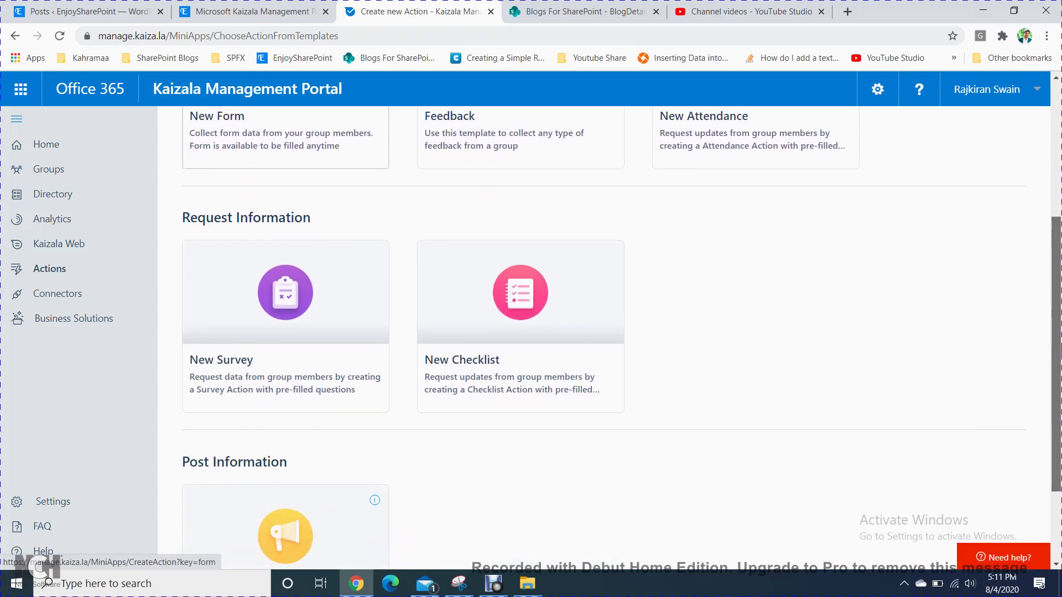
scroll(1040, 359, "up", 3)
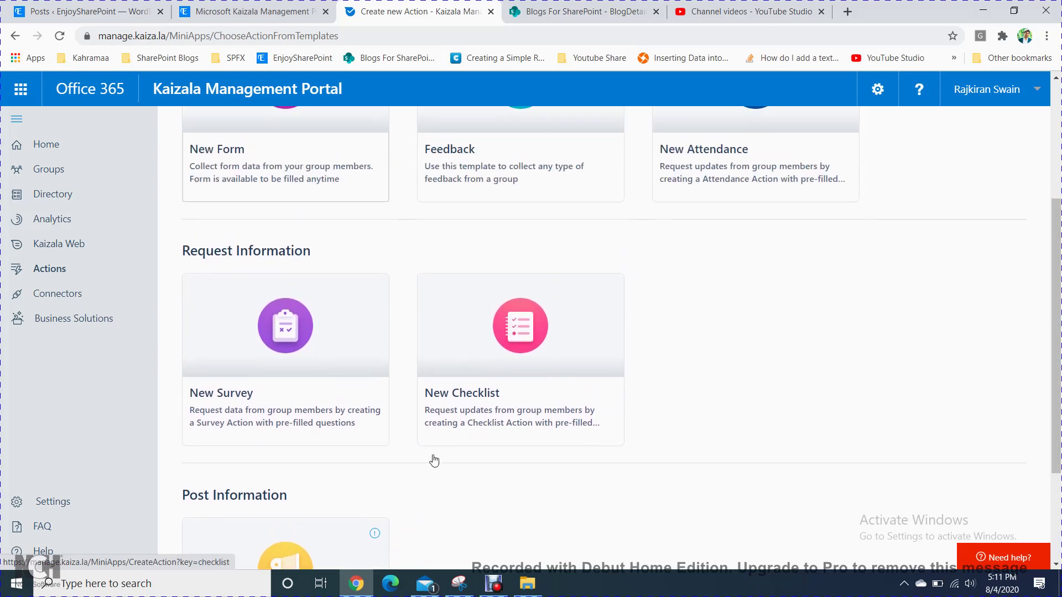
Start a new Survey action and set its icon to beach image 4 from Desktop > Frrelancer
left_click(281, 337)
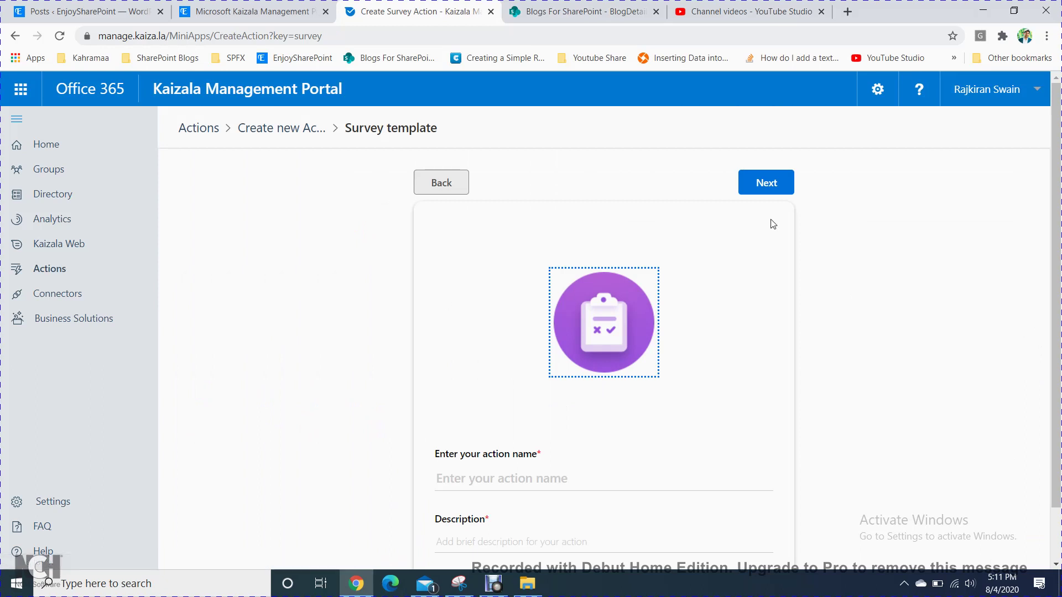
left_click_drag(1057, 141, 1055, 213)
left_click(610, 275)
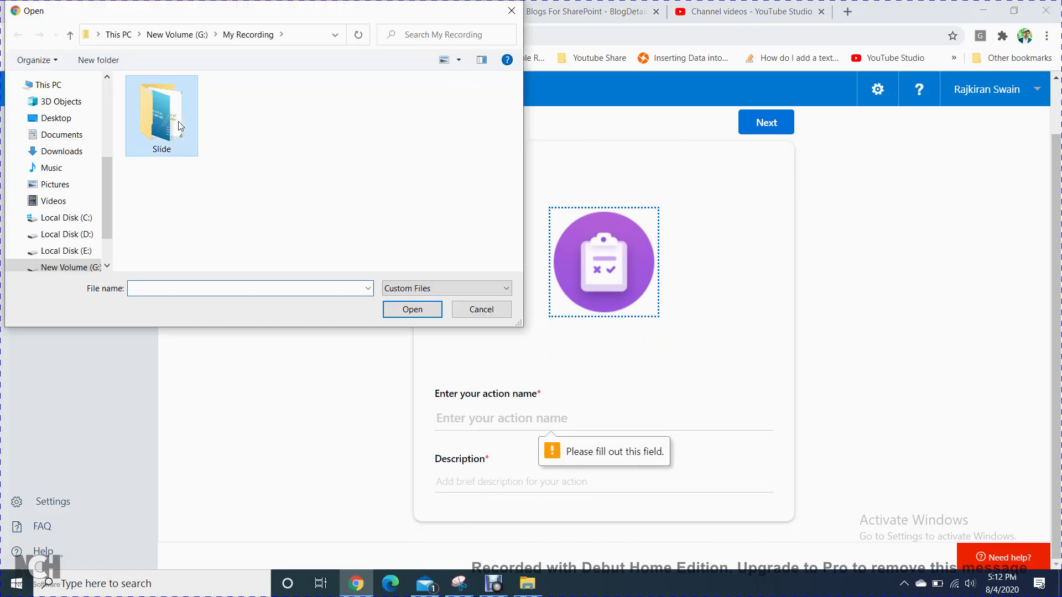
double_click(177, 124)
left_click(58, 125)
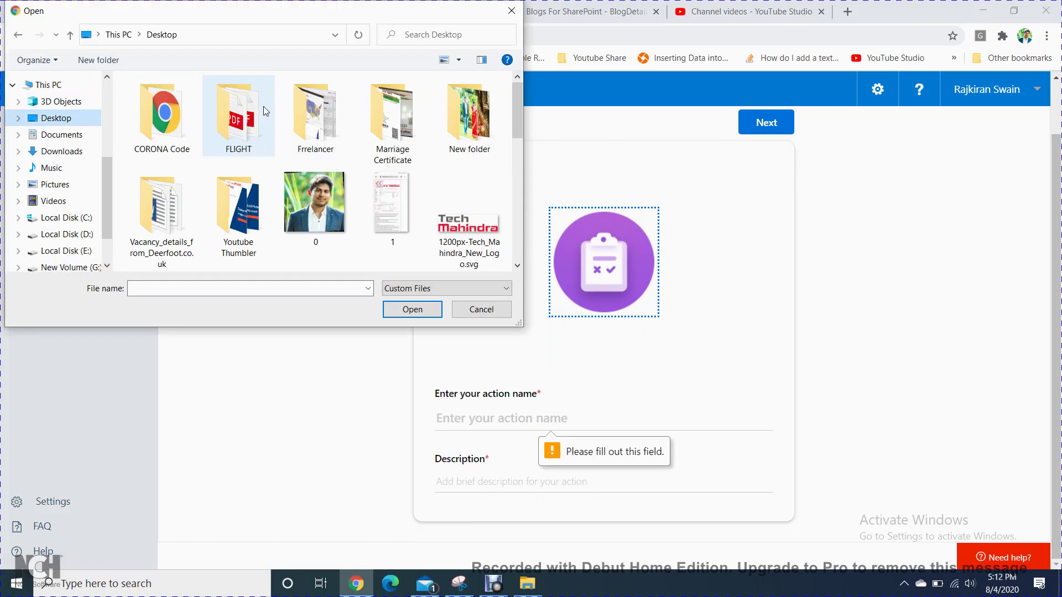
double_click(313, 116)
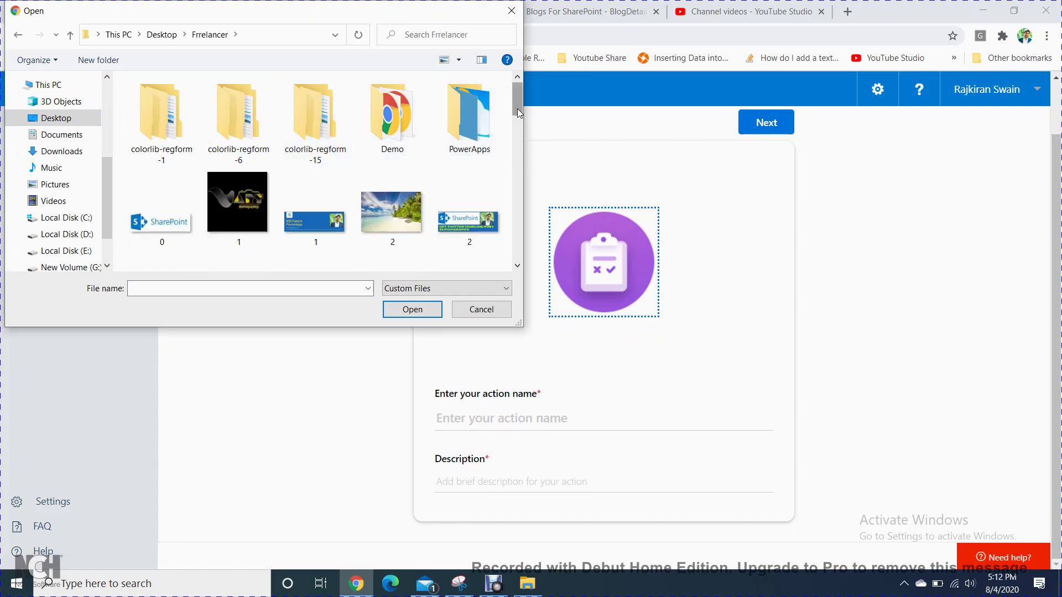
left_click_drag(518, 101, 520, 129)
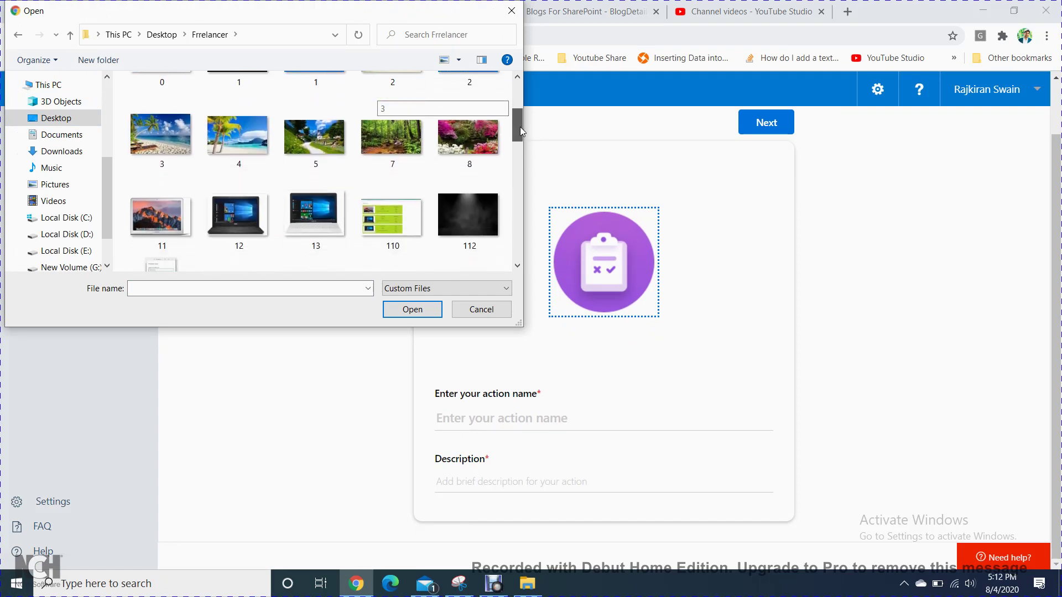
double_click(235, 142)
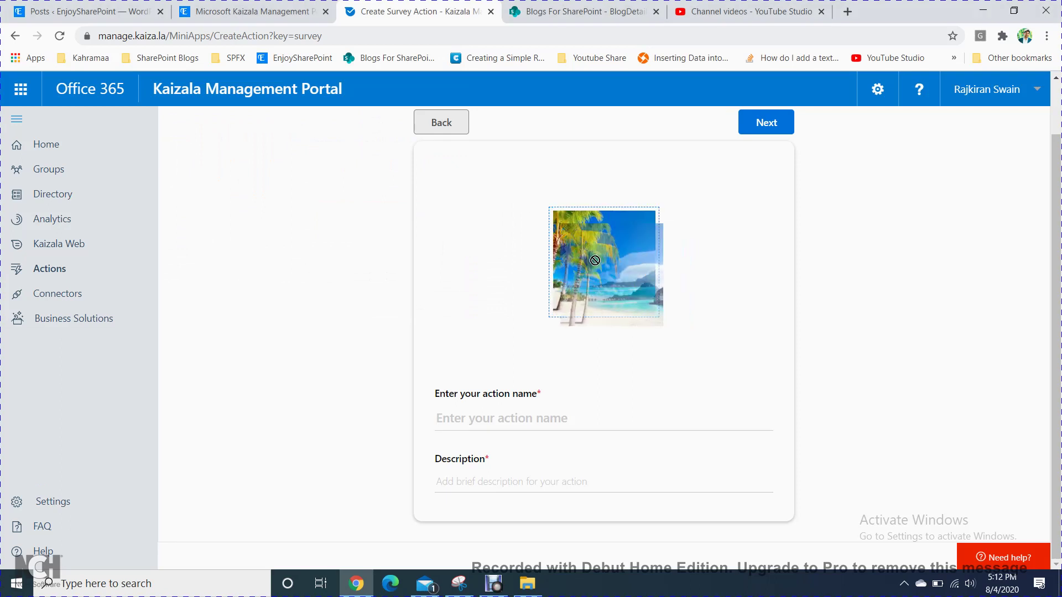
left_click(523, 420)
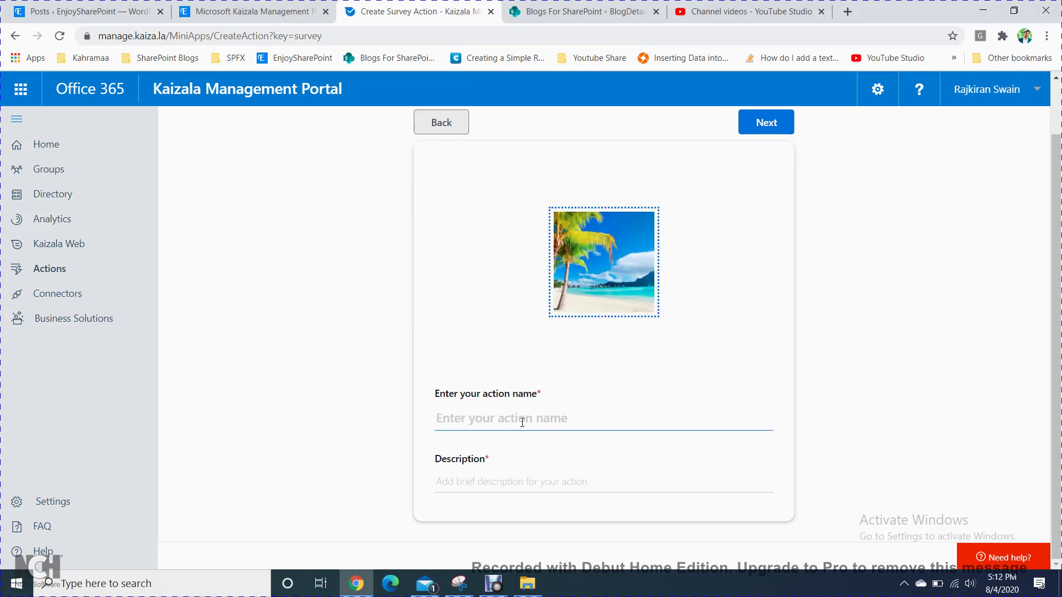